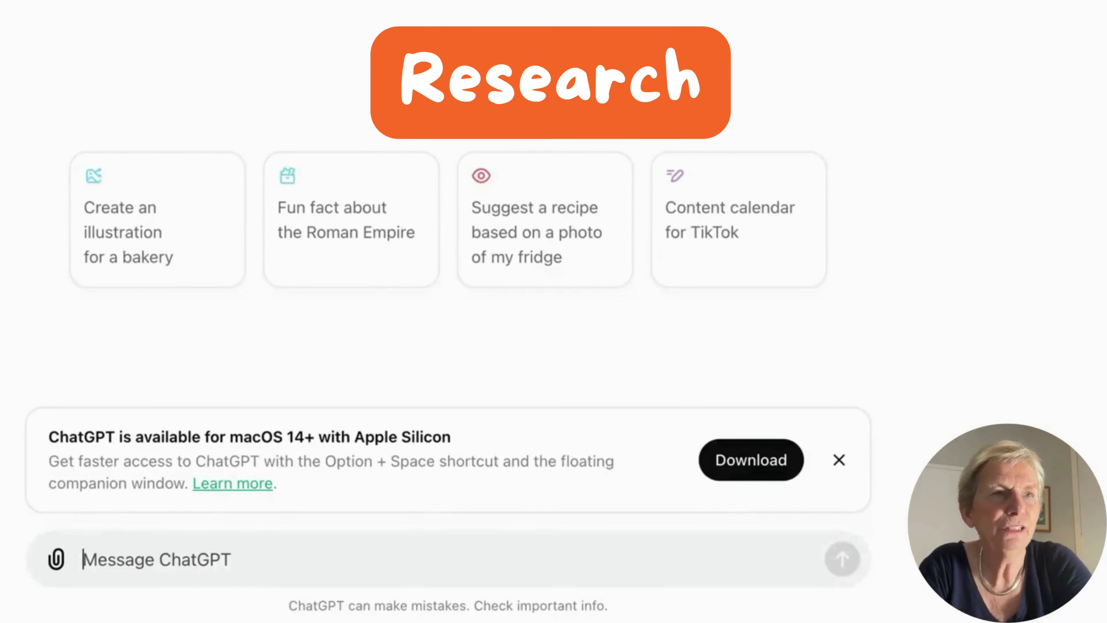
Ask the chat "What is the greenhouse effect?" and review the answer
{"action": "type", "text": "What is the greenhouse effect?"}
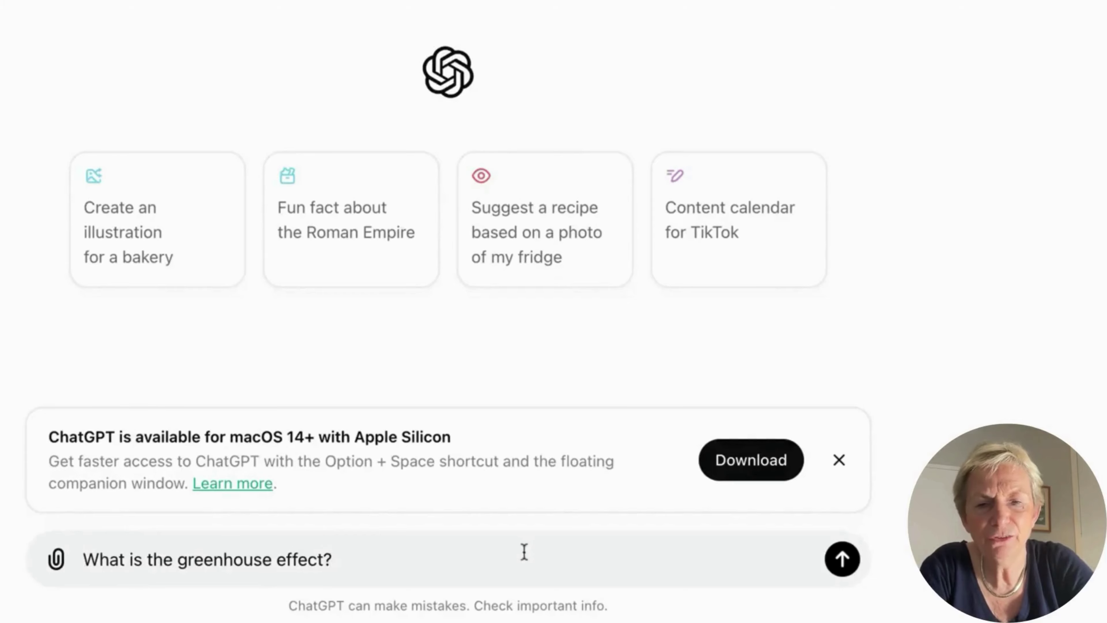
{"action": "key", "text": "Return"}
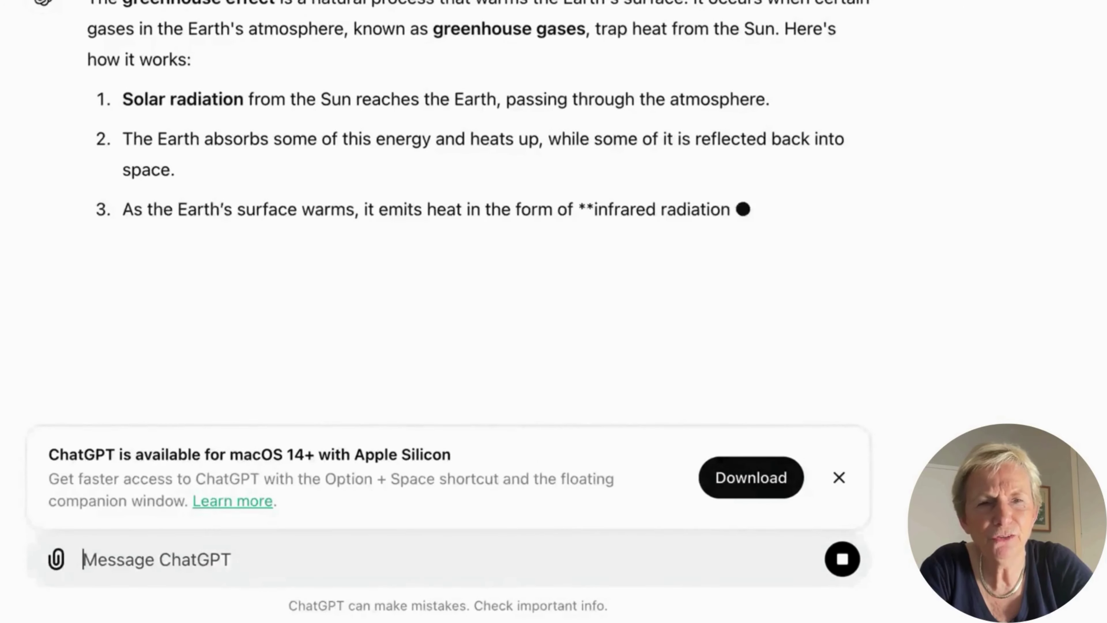
{"action": "scroll", "coordinate": [473, 218], "scroll_direction": "up", "scroll_amount": 3}
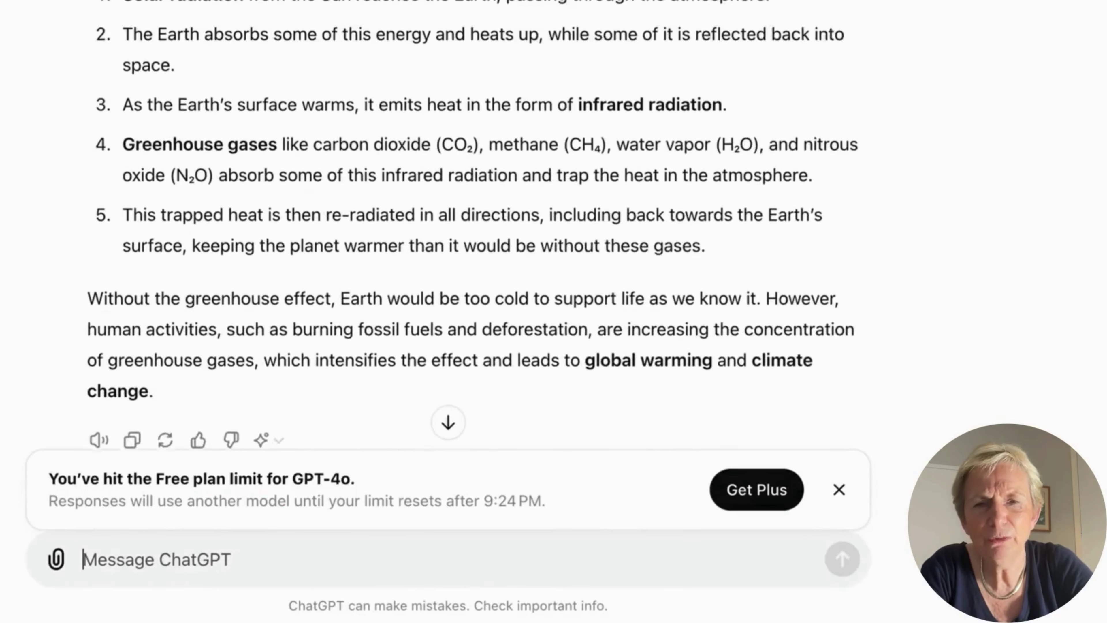
Ask the follow-up question "What sources did you use to provide this information?" about the greenhouse effect answer
{"action": "left_click", "coordinate": [214, 554]}
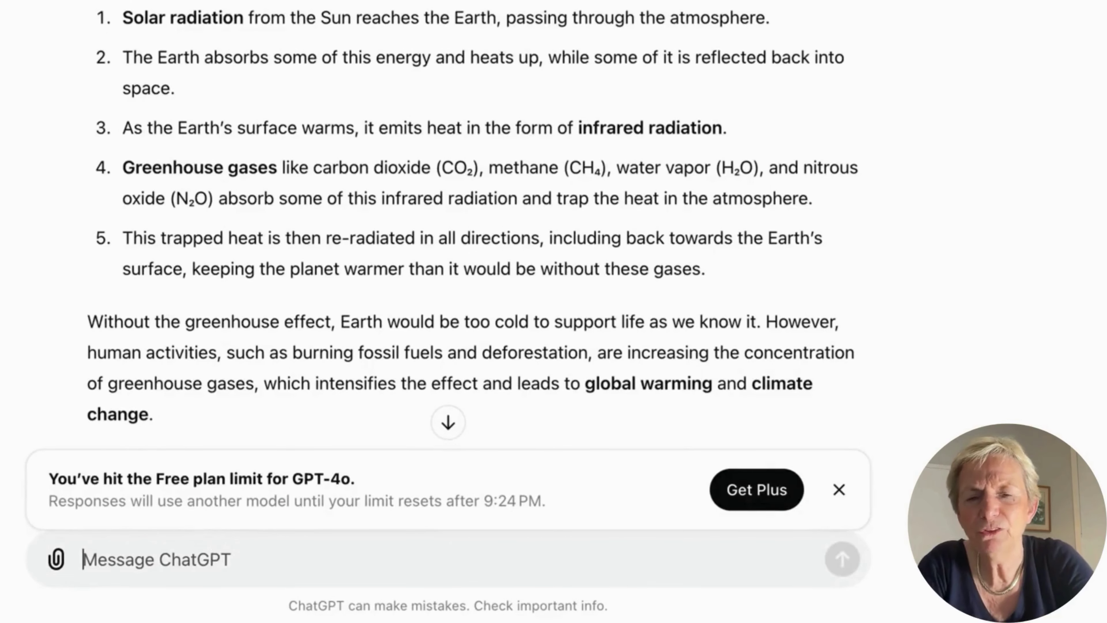
{"action": "type", "text": "Wh"}
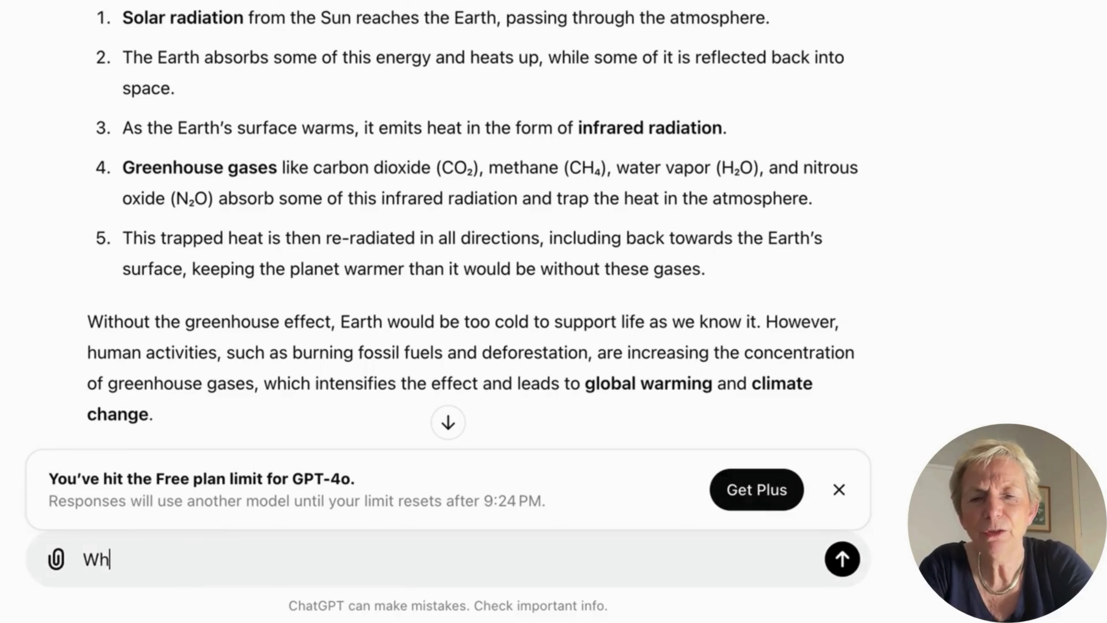
{"action": "type", "text": "at sources di"}
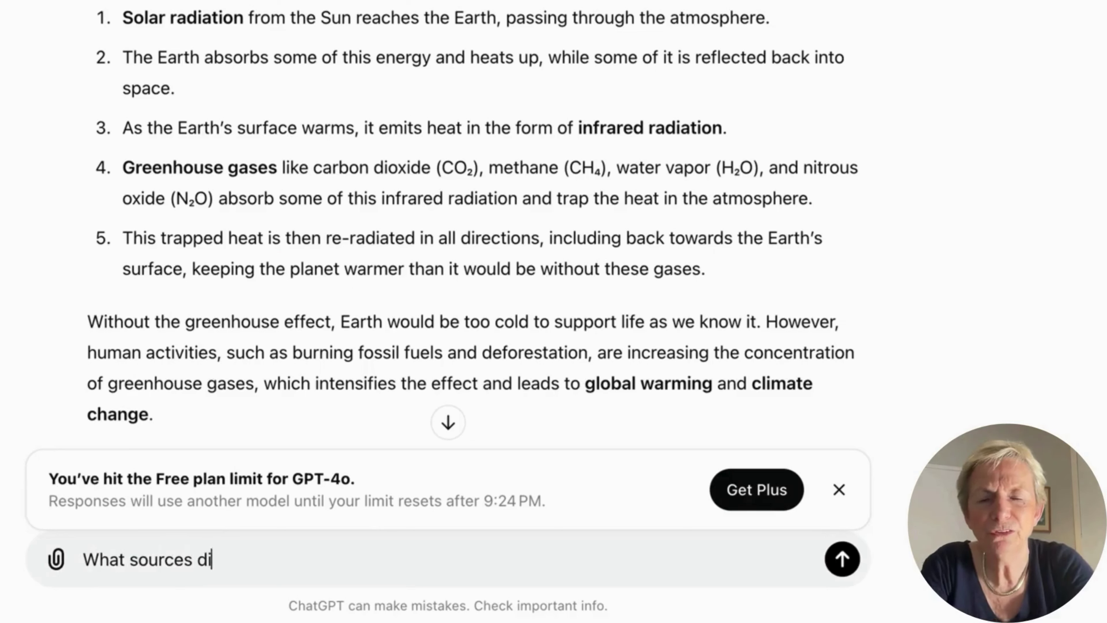
{"action": "type", "text": "d you use to "}
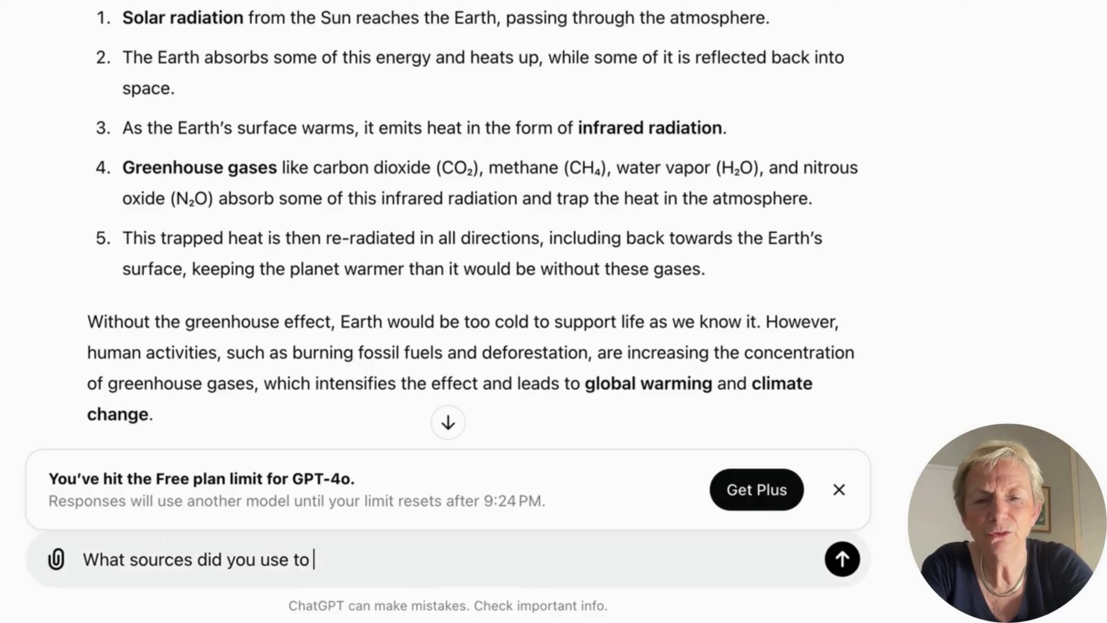
{"action": "type", "text": "provide this information"}
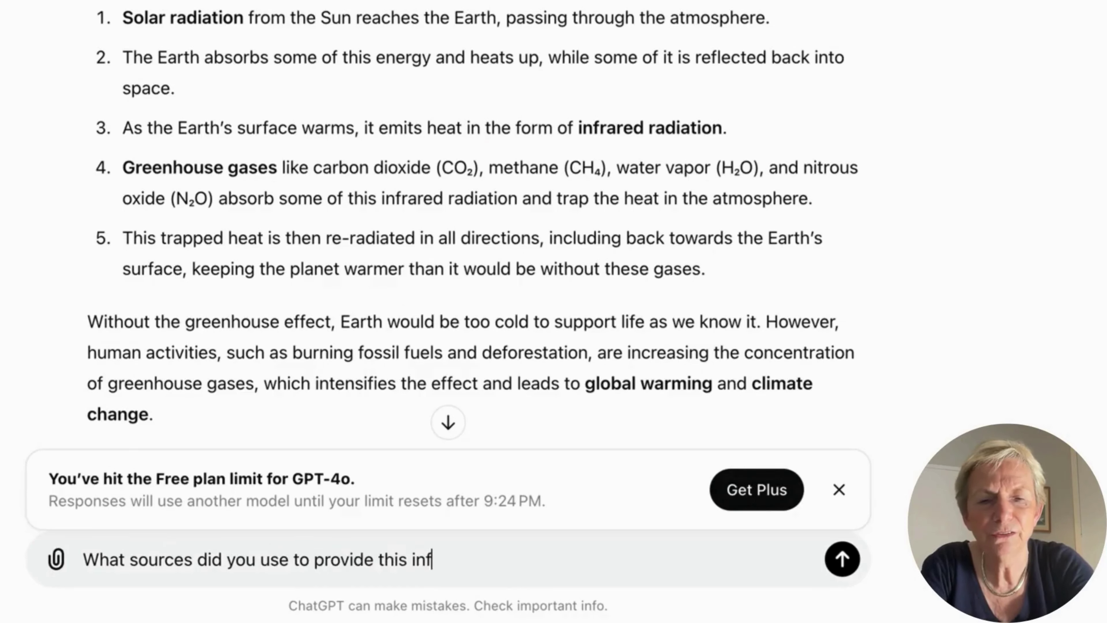
{"action": "type", "text": "?"}
{"action": "key", "text": "Return"}
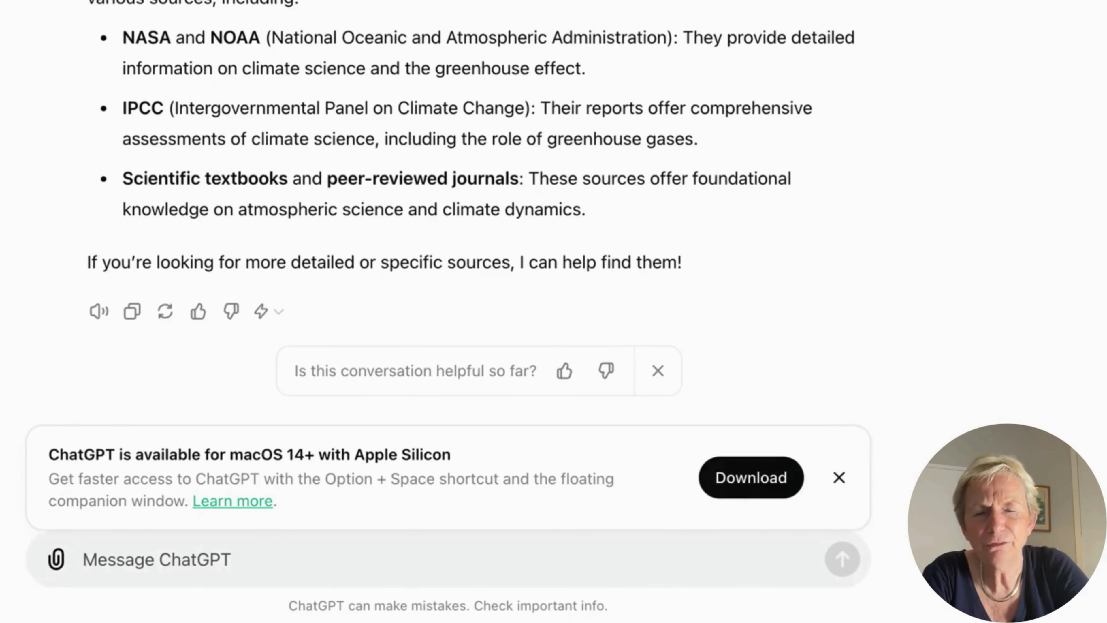
Check the earlier greenhouse effect points and send "Can you expand on point 2 but explain it as to a 7 year old"
{"action": "scroll", "coordinate": [451, 203], "scroll_direction": "up", "scroll_amount": 10}
{"action": "scroll", "coordinate": [451, 203], "scroll_direction": "up", "scroll_amount": 3}
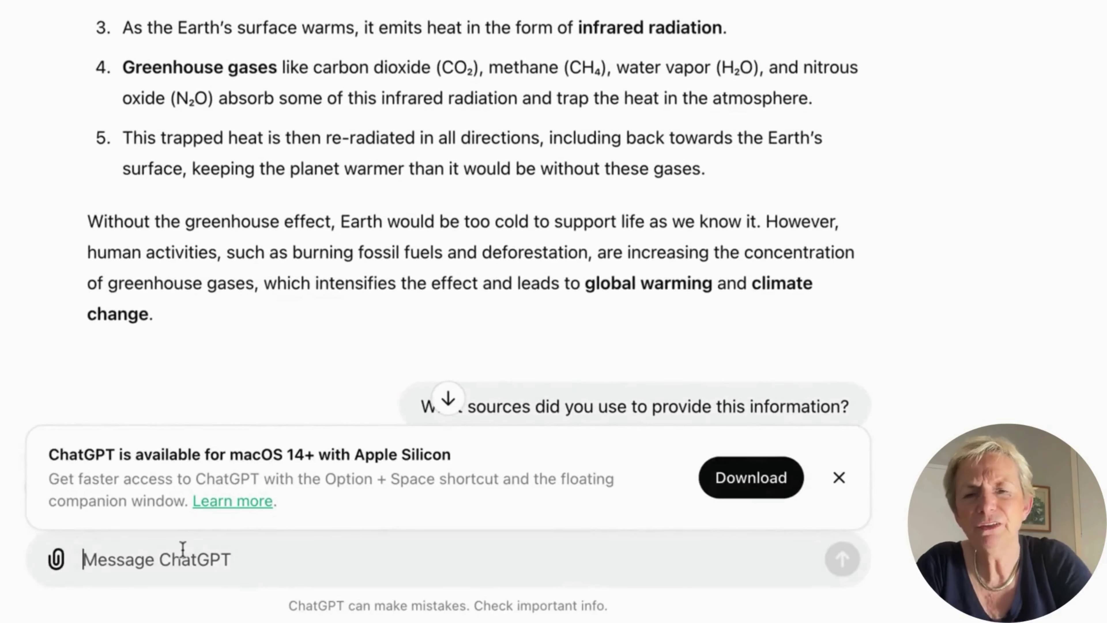
{"action": "type", "text": "Can you e"}
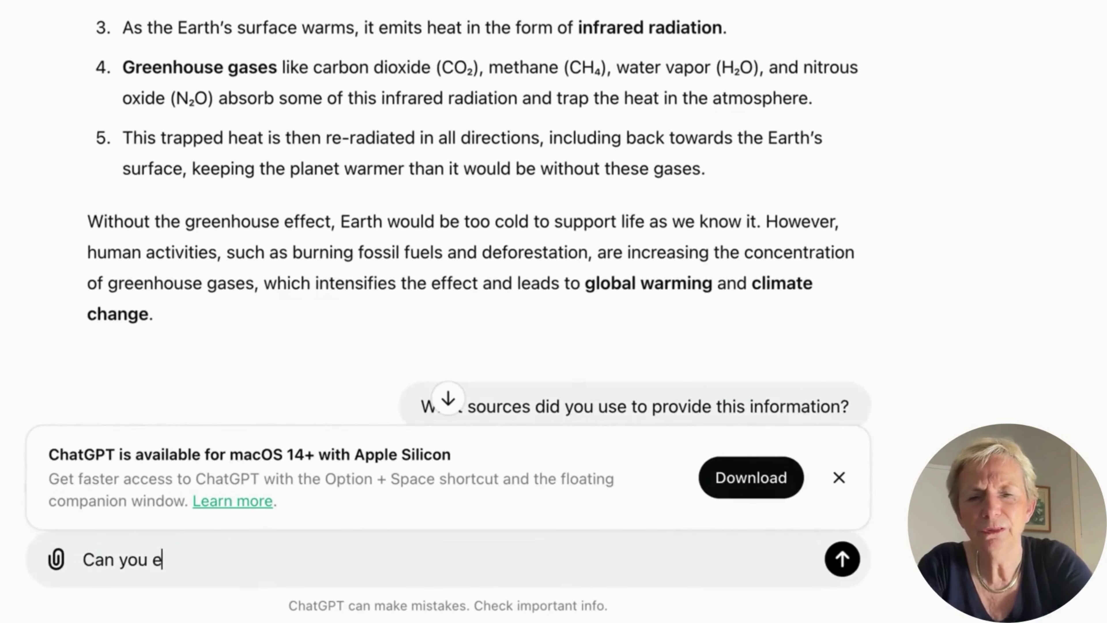
{"action": "type", "text": "xpand on poin"}
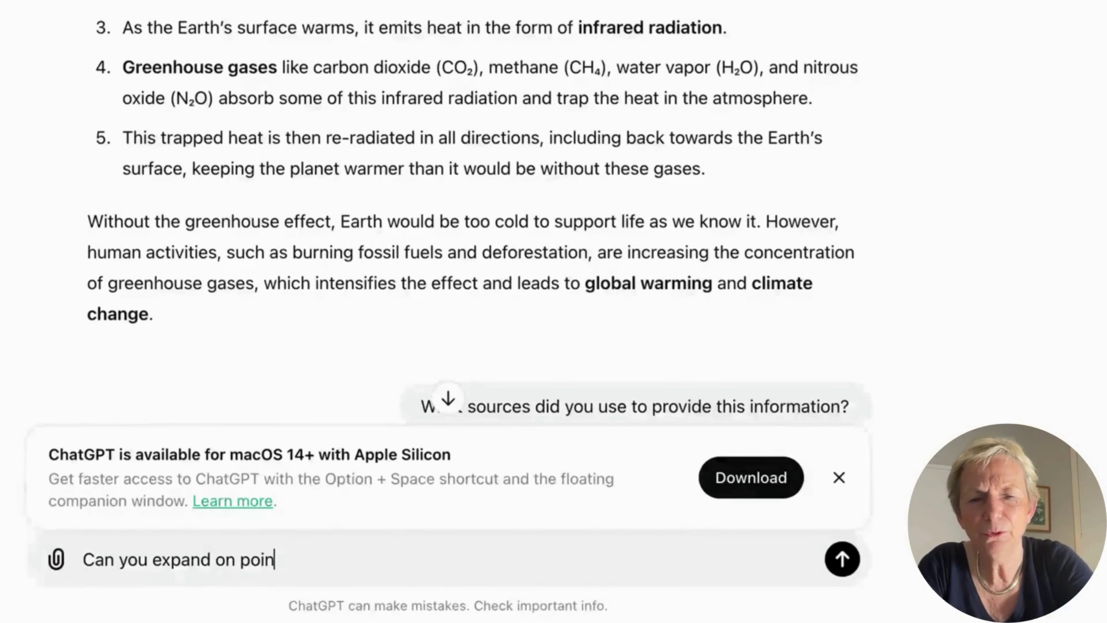
{"action": "type", "text": "t 2 but e"}
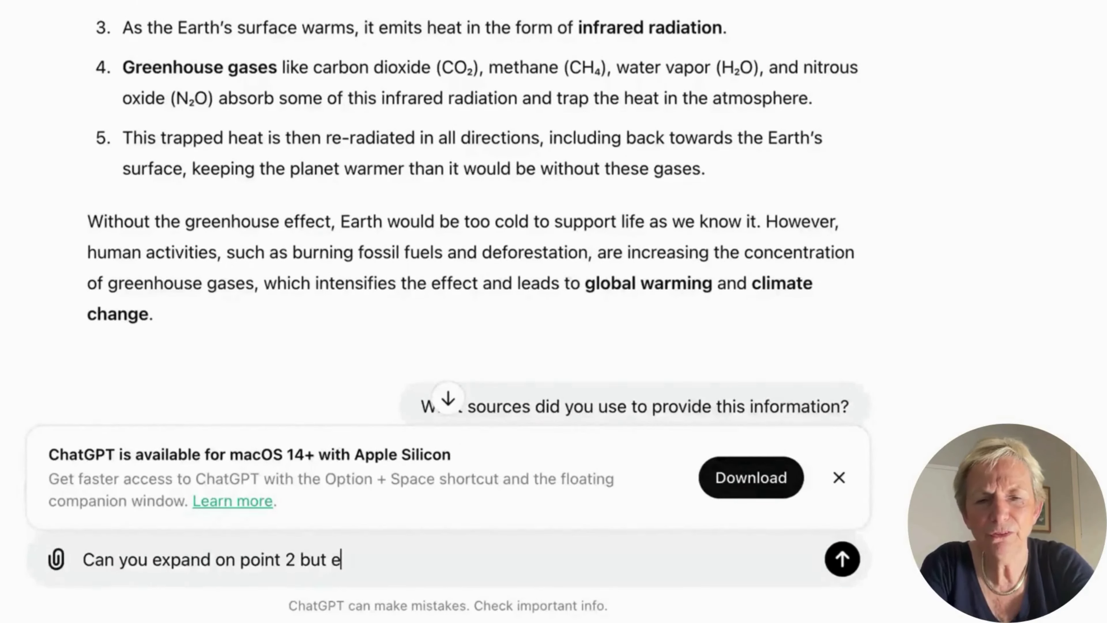
{"action": "type", "text": "xplain it as "}
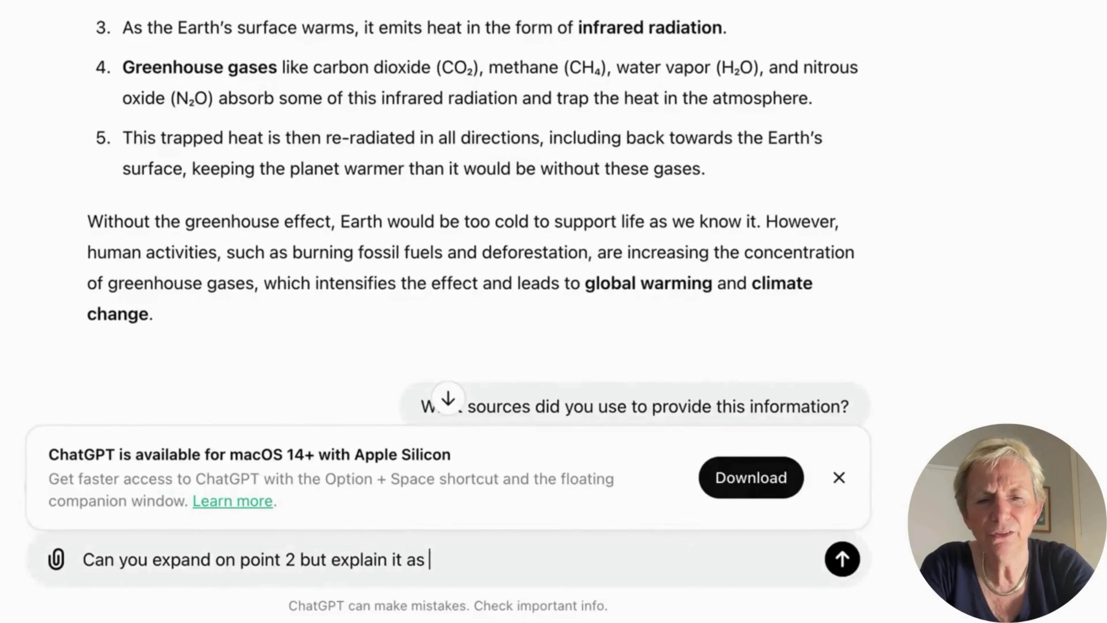
{"action": "type", "text": "to a 7 year old"}
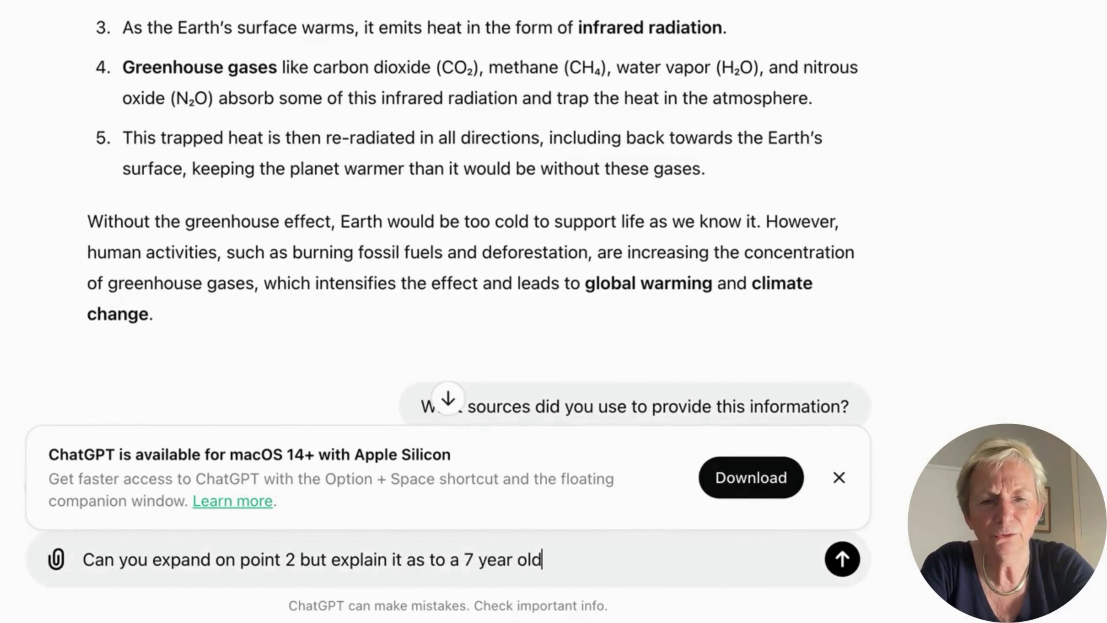
{"action": "key", "text": "Return"}
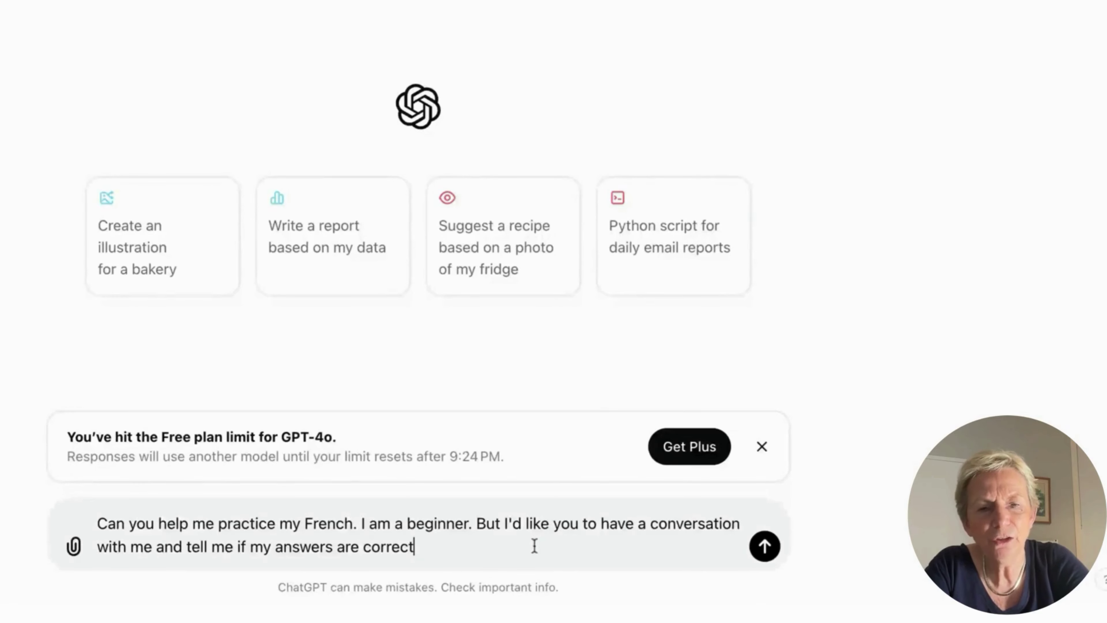
Send the prepared request for beginner French conversation practice and answer the first question with "Tres bien, merci"
{"action": "left_click", "coordinate": [775, 549]}
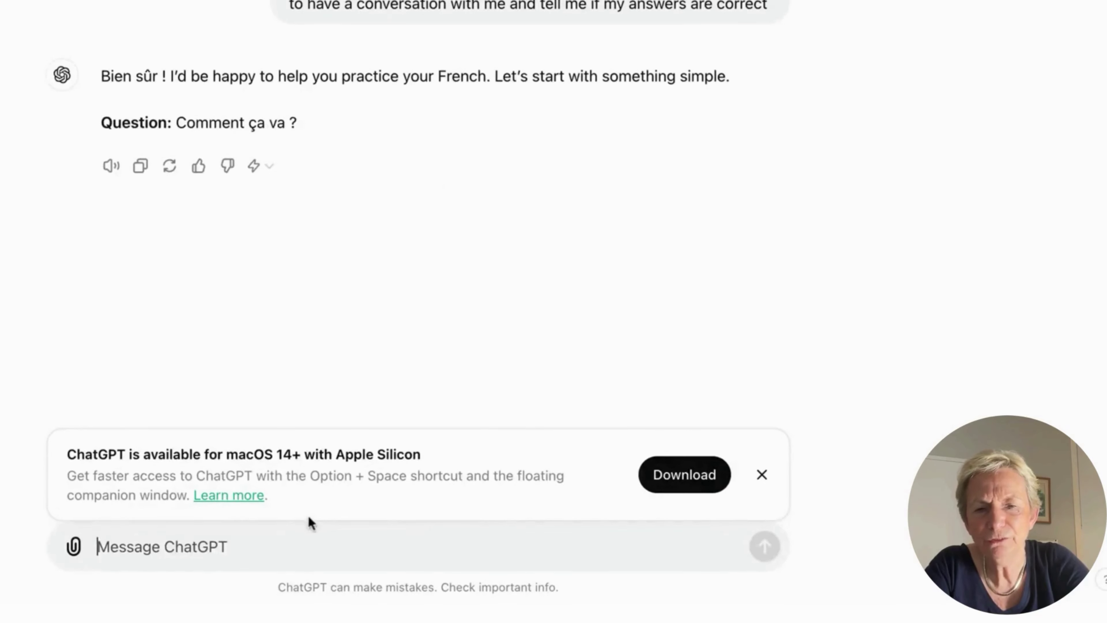
{"action": "type", "text": "Tre"}
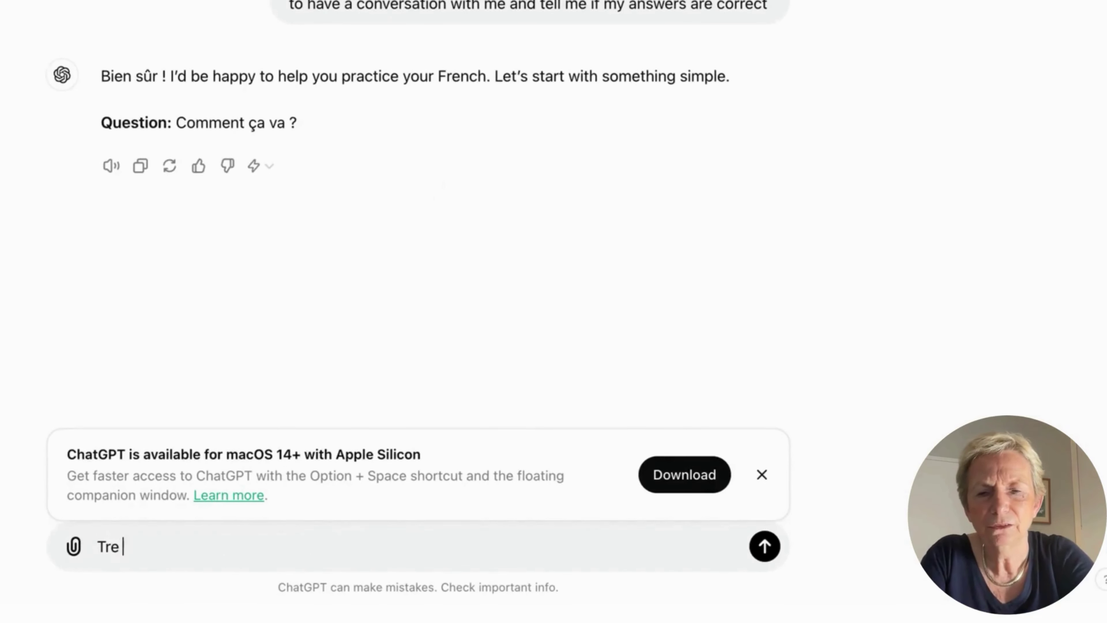
{"action": "type", "text": "s bien, "}
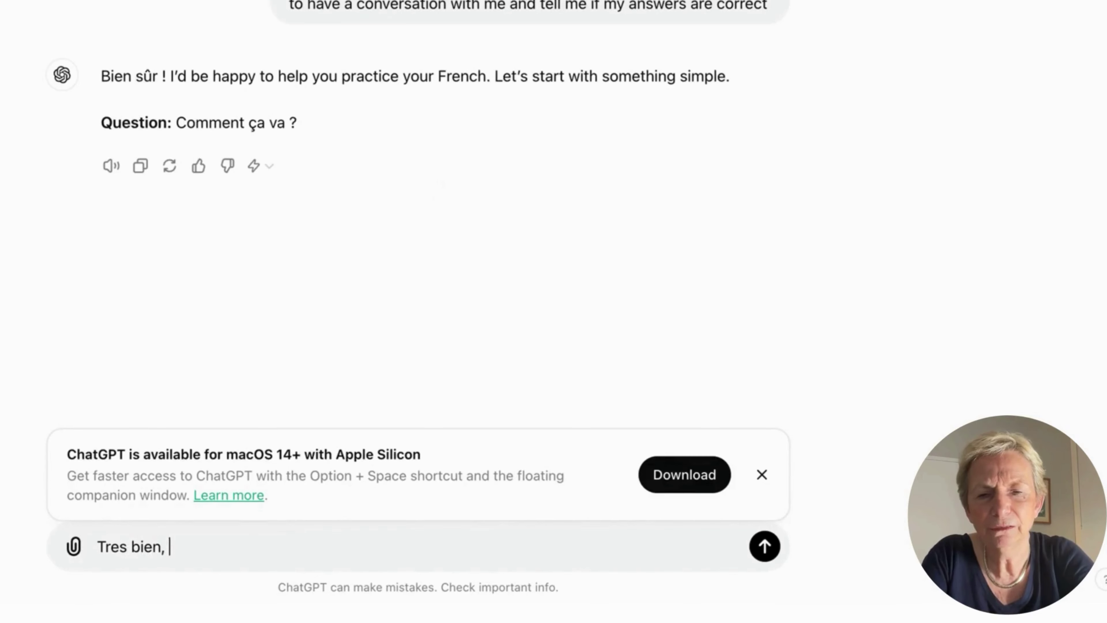
{"action": "type", "text": "merci"}
{"action": "key", "text": "Return"}
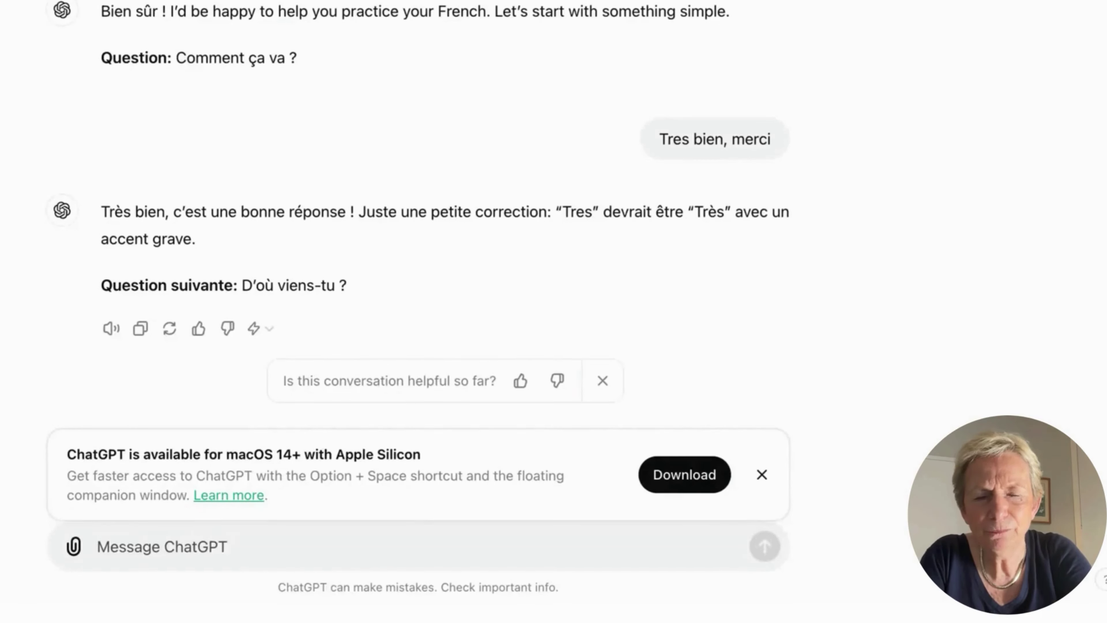
Ask for a translation of the French reply by sending "Please translate that"
{"action": "type", "text": "Please translate that"}
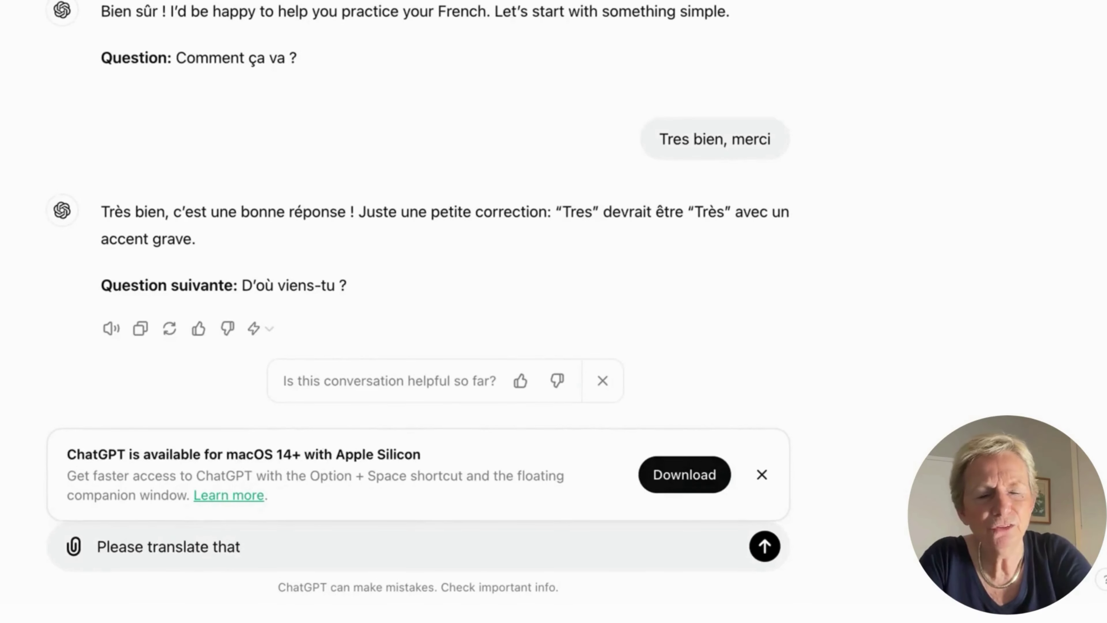
{"action": "key", "text": "Return"}
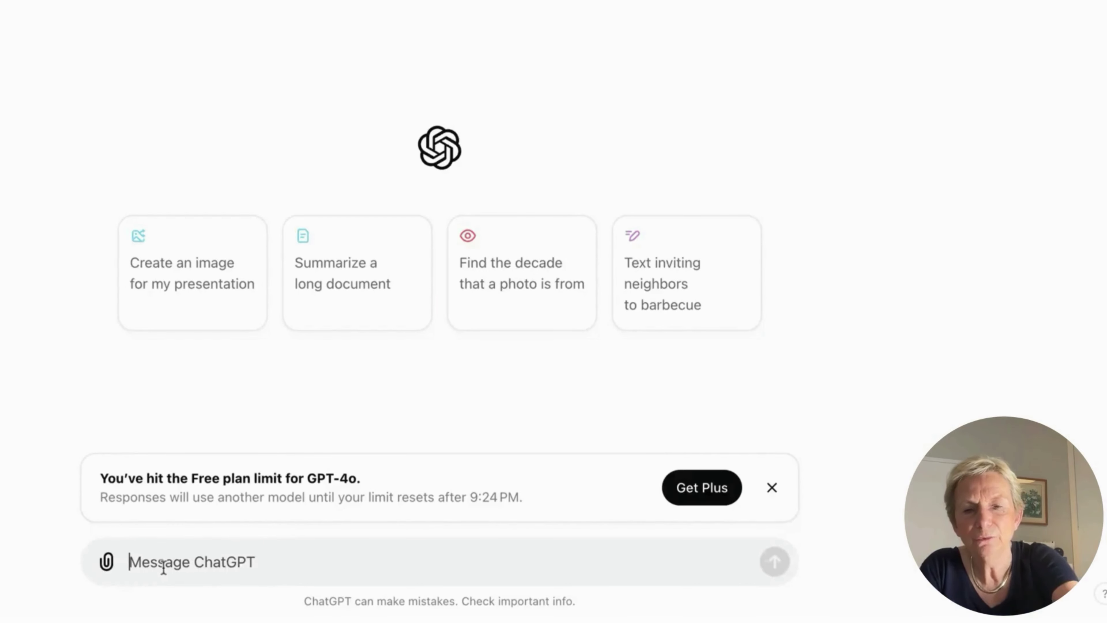
Ask "Give me beginner tips for taking better photos with my iPhone, including how to use basic camera settings and improve composition." and review the answer
{"action": "type", "text": "Give me beginner tips for taking better photos with my iPhone, including how to use basic camera settings and improve composition."}
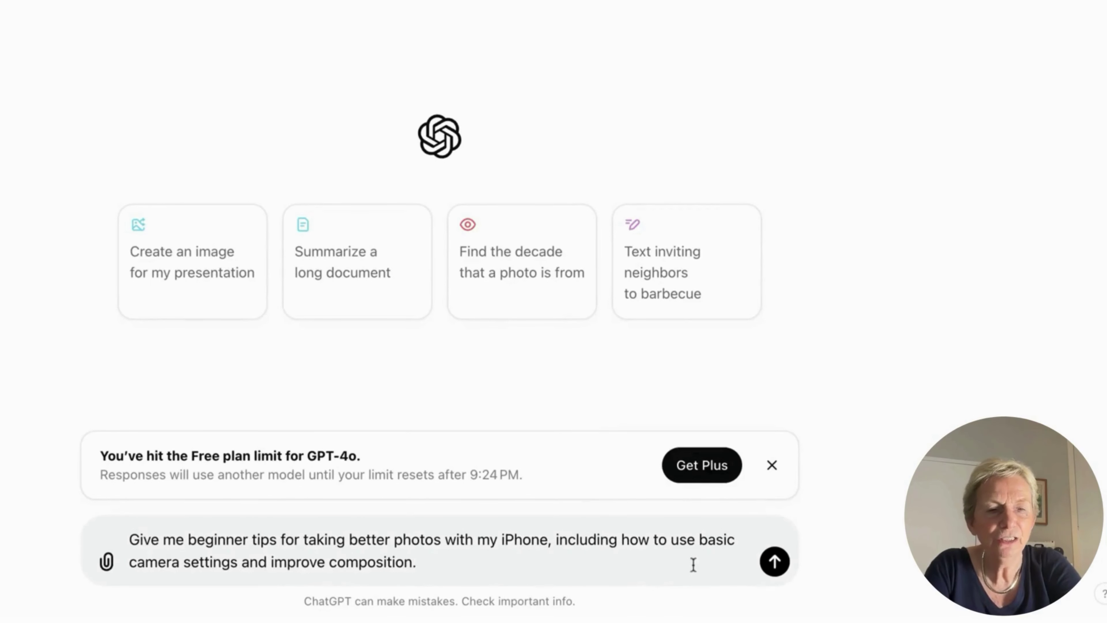
{"action": "left_click", "coordinate": [776, 563]}
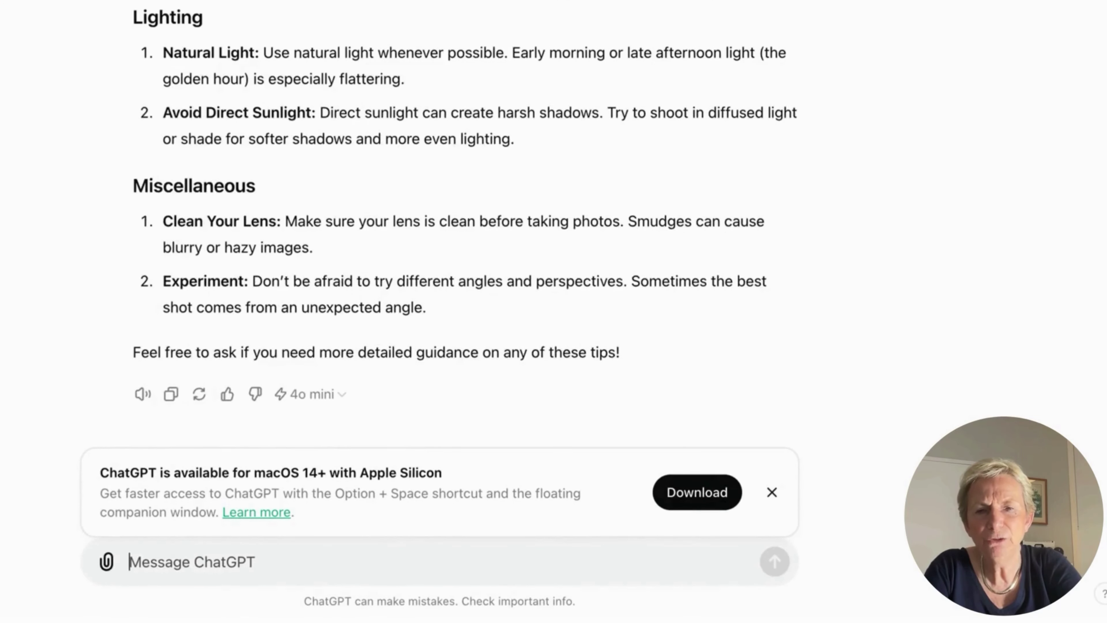
{"action": "scroll", "coordinate": [463, 291], "scroll_direction": "up", "scroll_amount": 6}
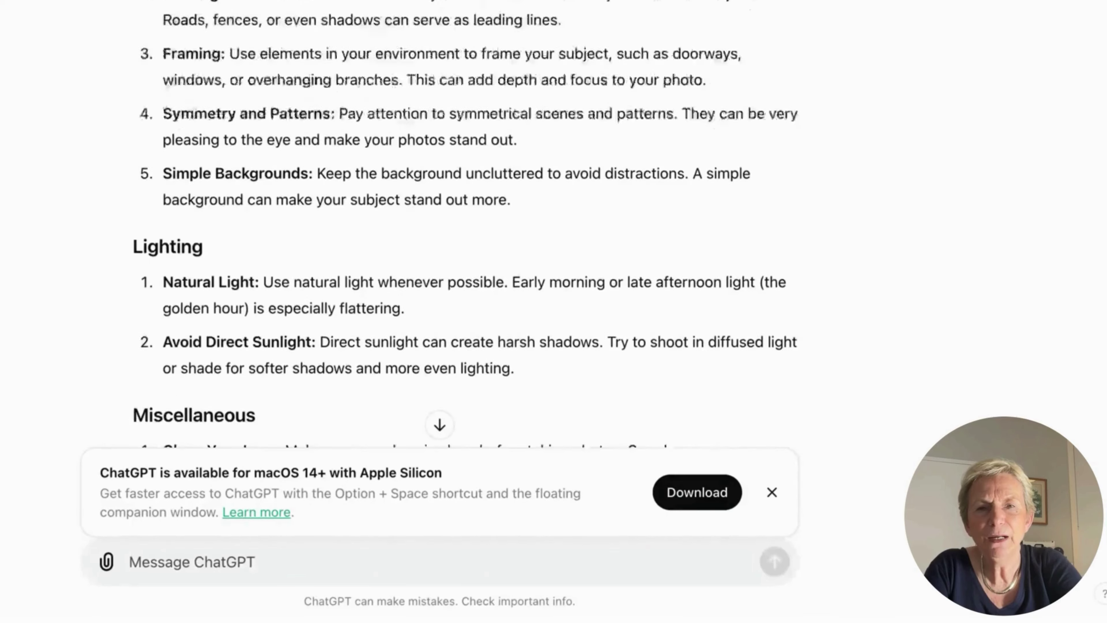
{"action": "scroll", "coordinate": [463, 290], "scroll_direction": "up", "scroll_amount": 9}
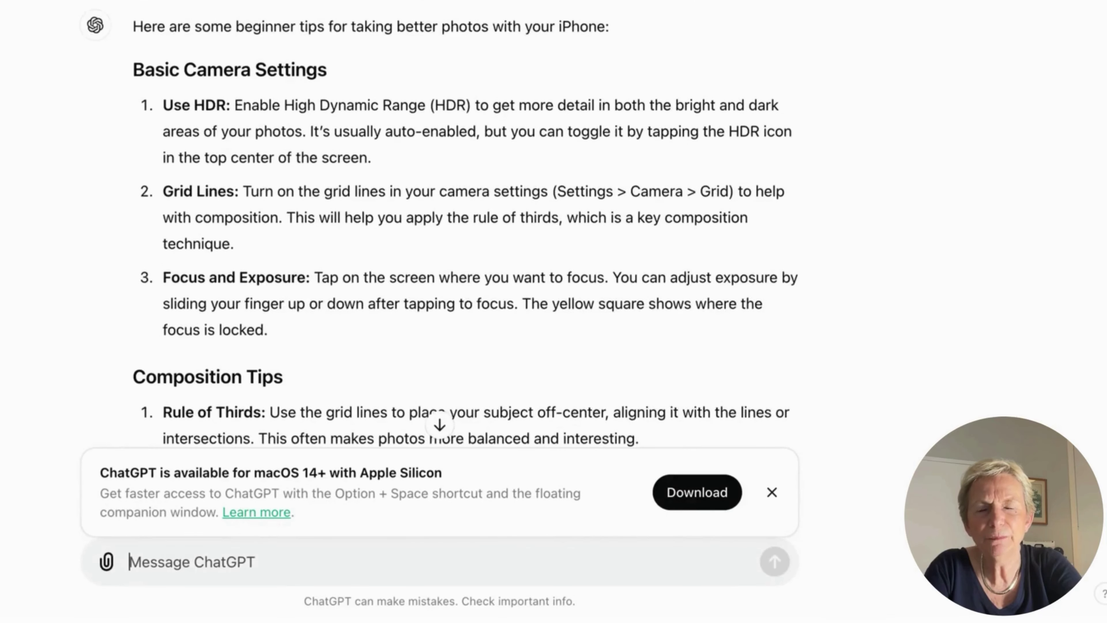
{"action": "scroll", "coordinate": [443, 285], "scroll_direction": "down", "scroll_amount": 1}
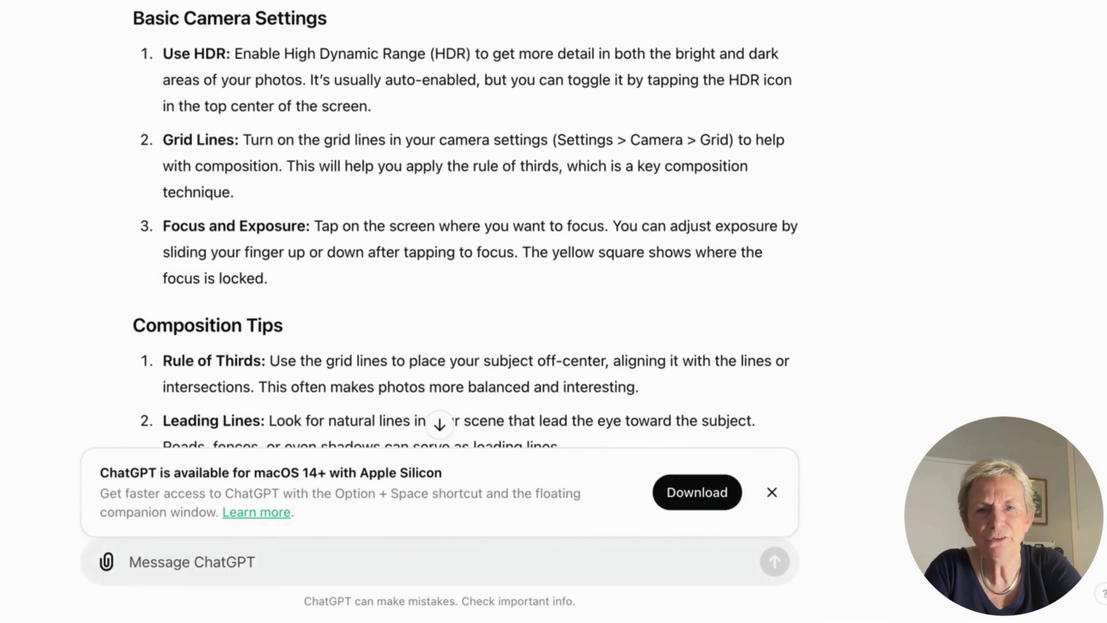
Send the follow-up question "Can you tell me where I would access HDR" about the iPhone camera tips
{"action": "left_click", "coordinate": [272, 560]}
{"action": "type", "text": "C"}
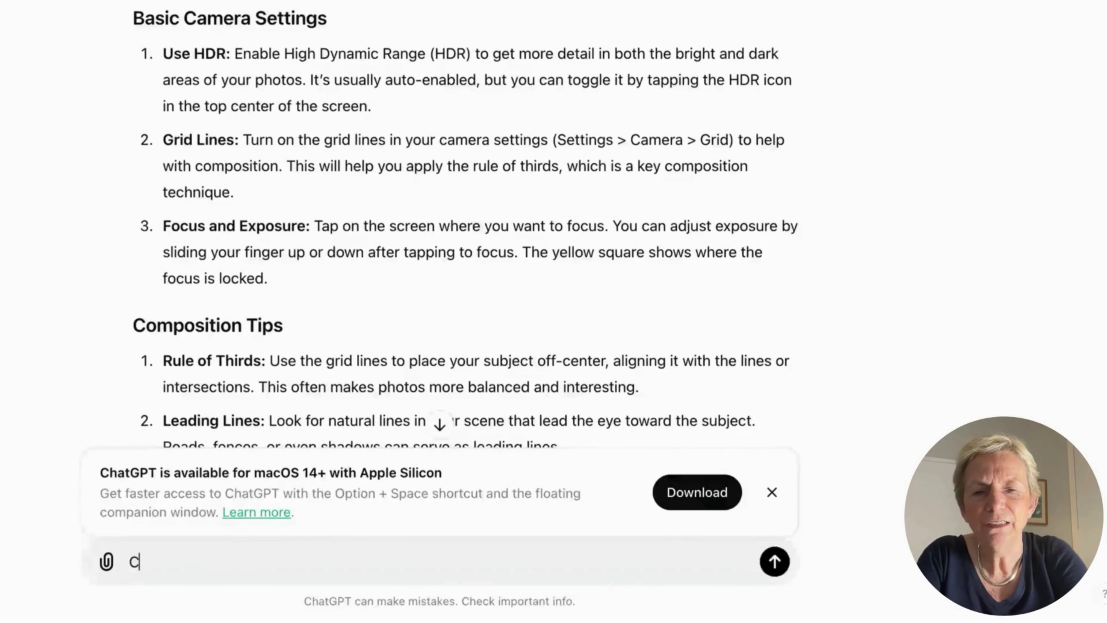
{"action": "type", "text": "an you tell "}
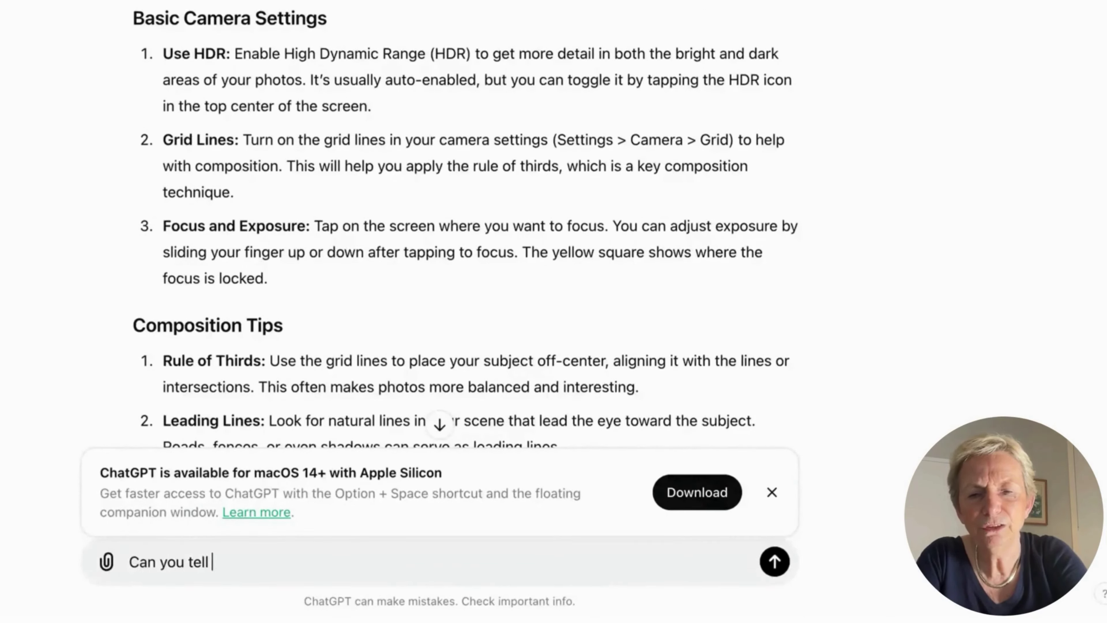
{"action": "type", "text": "me where I wo"}
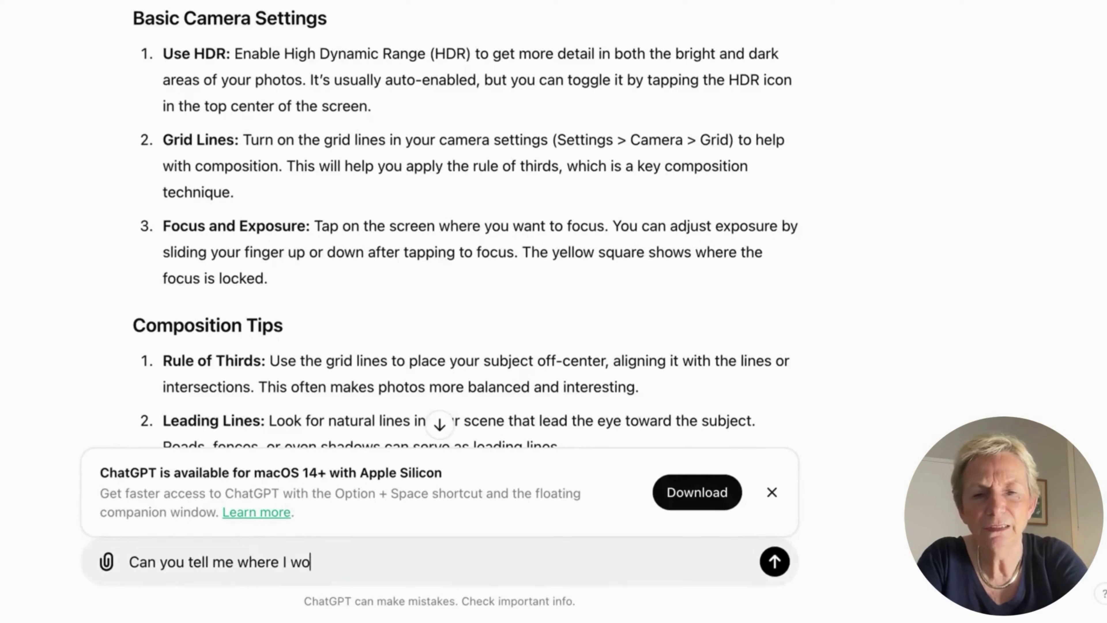
{"action": "type", "text": "uld access HDR"}
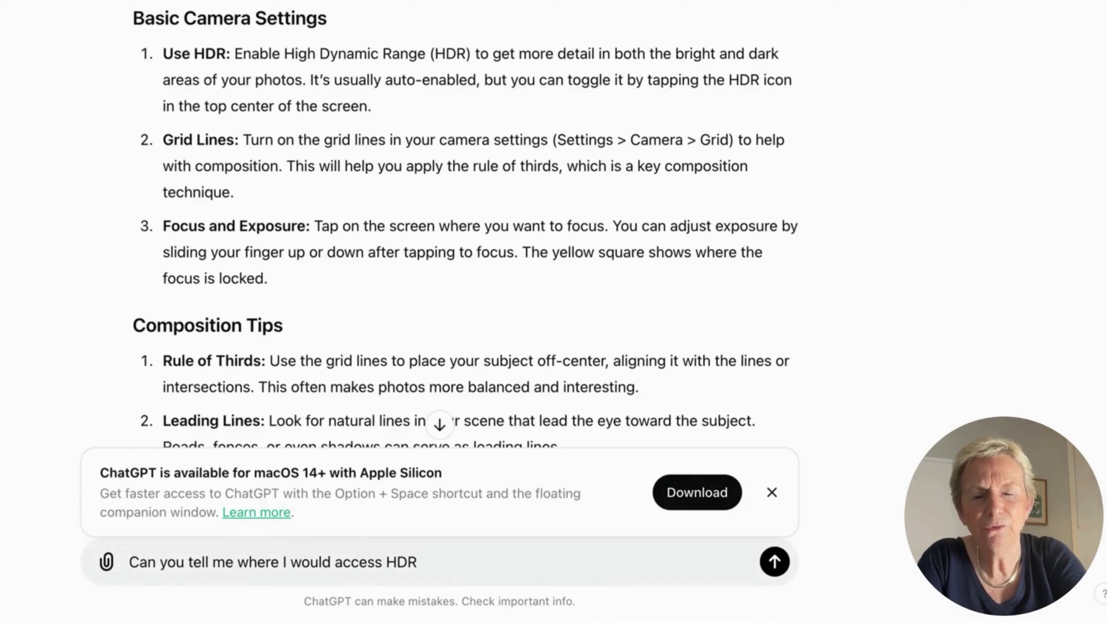
{"action": "key", "text": "Return"}
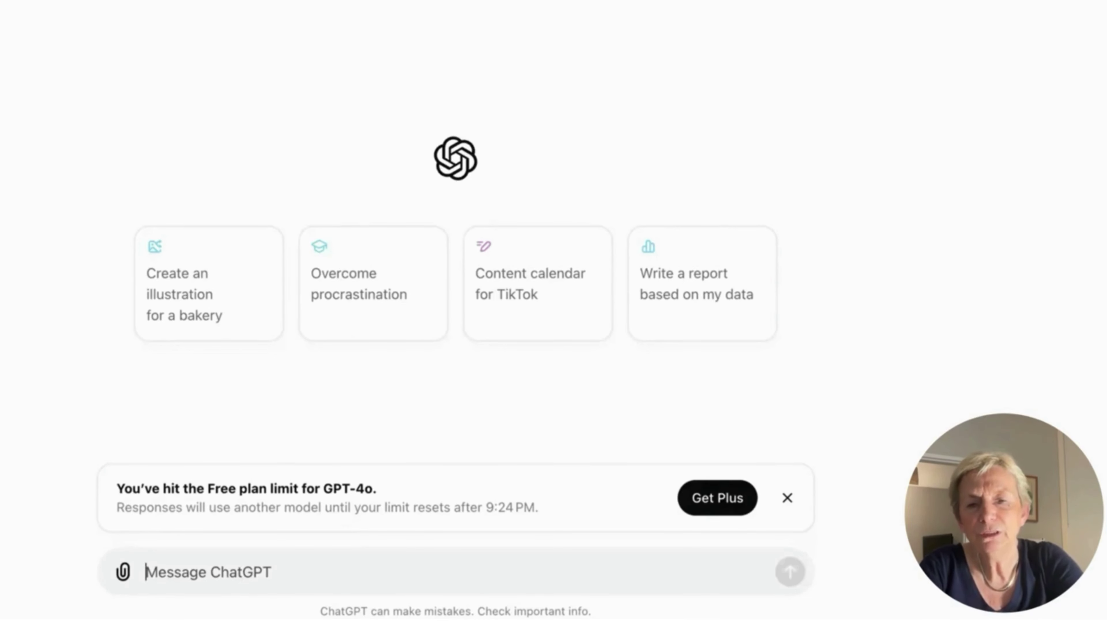
Send the request "Please summarise the main themes of Shakespeare's Hamlet"
{"action": "type", "text": "Please summarise the main themes of Shakespeare's Hamlet"}
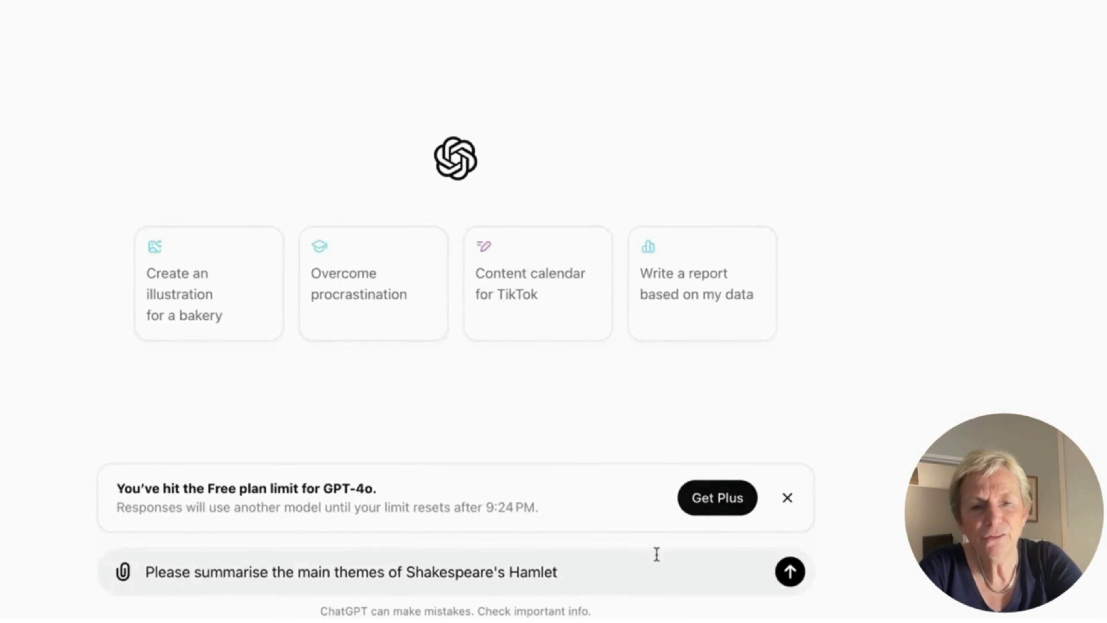
{"action": "left_click", "coordinate": [792, 573]}
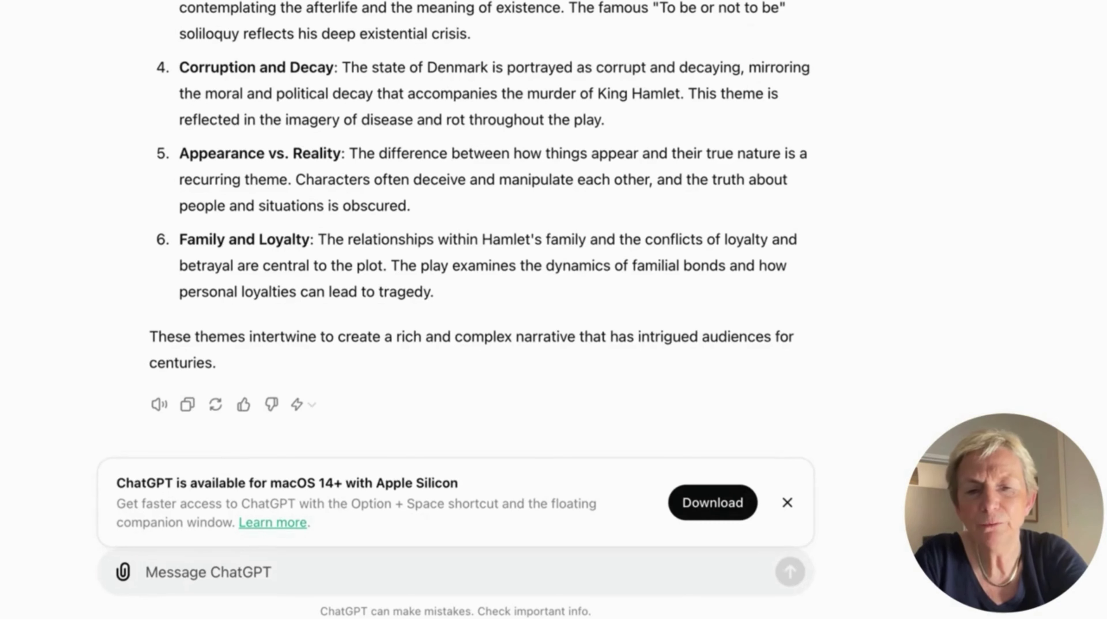
{"action": "type", "text": "Please su"}
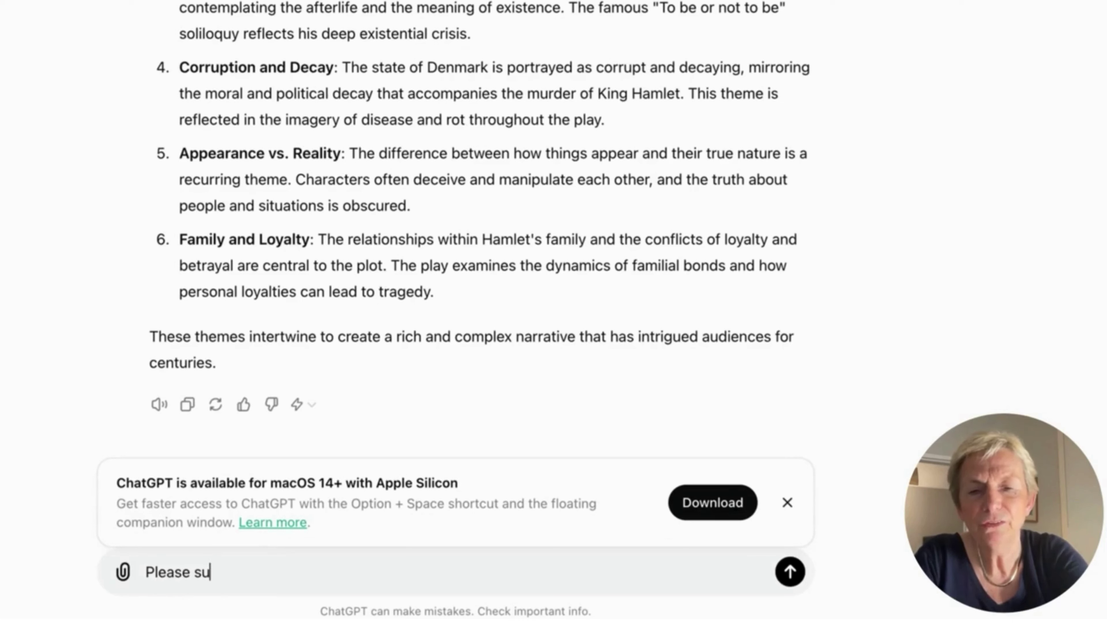
{"action": "type", "text": "mmarise in bull"}
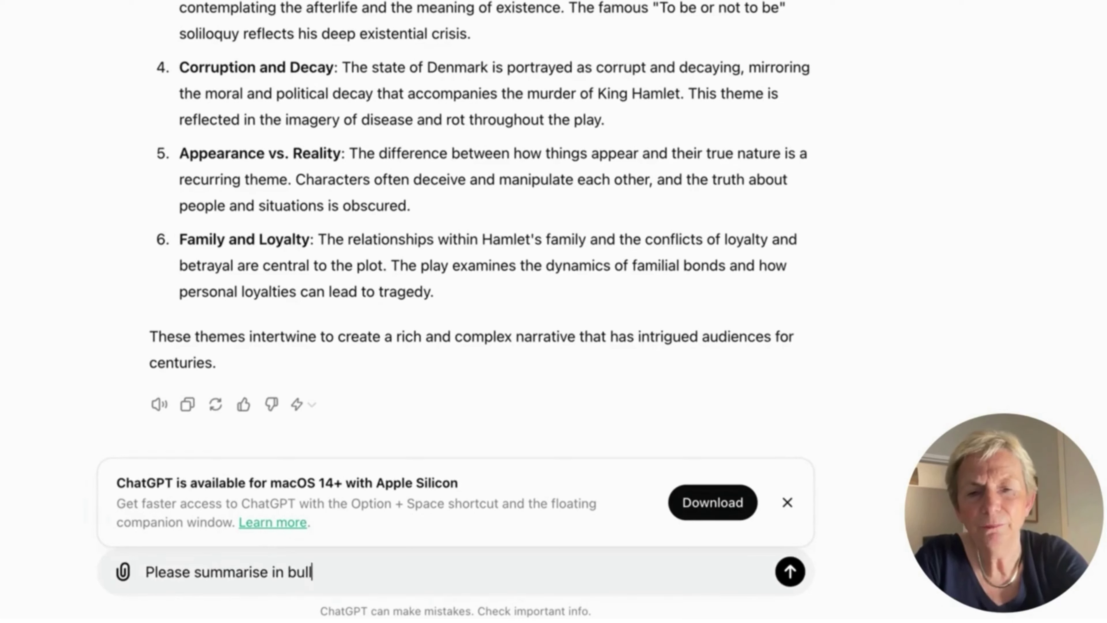
{"action": "type", "text": "et points this "}
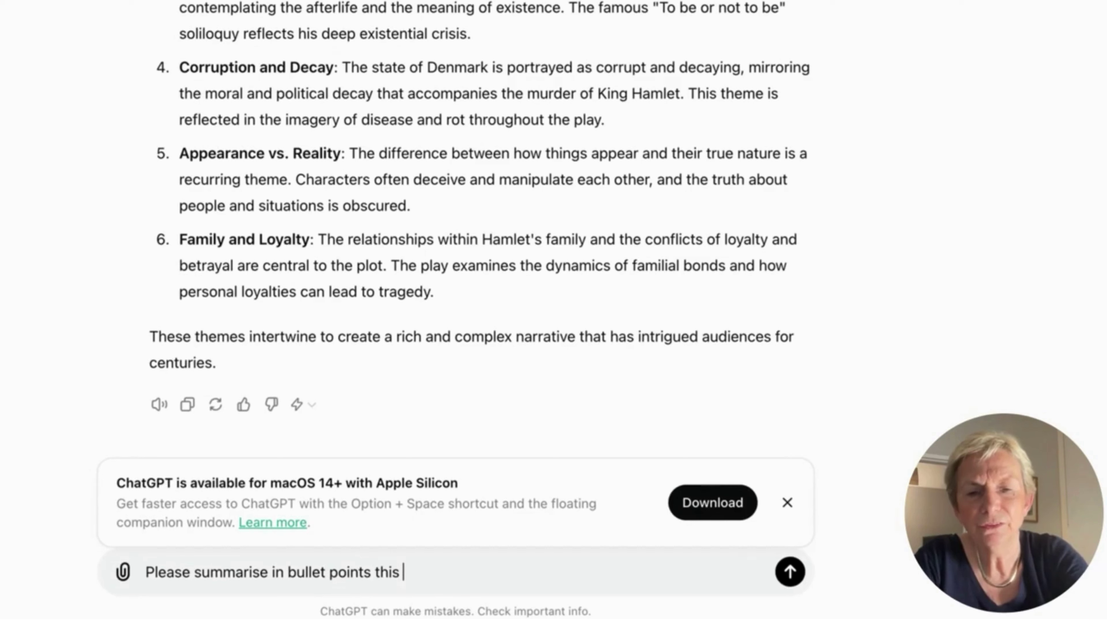
{"action": "type", "text": "article about pensions:"}
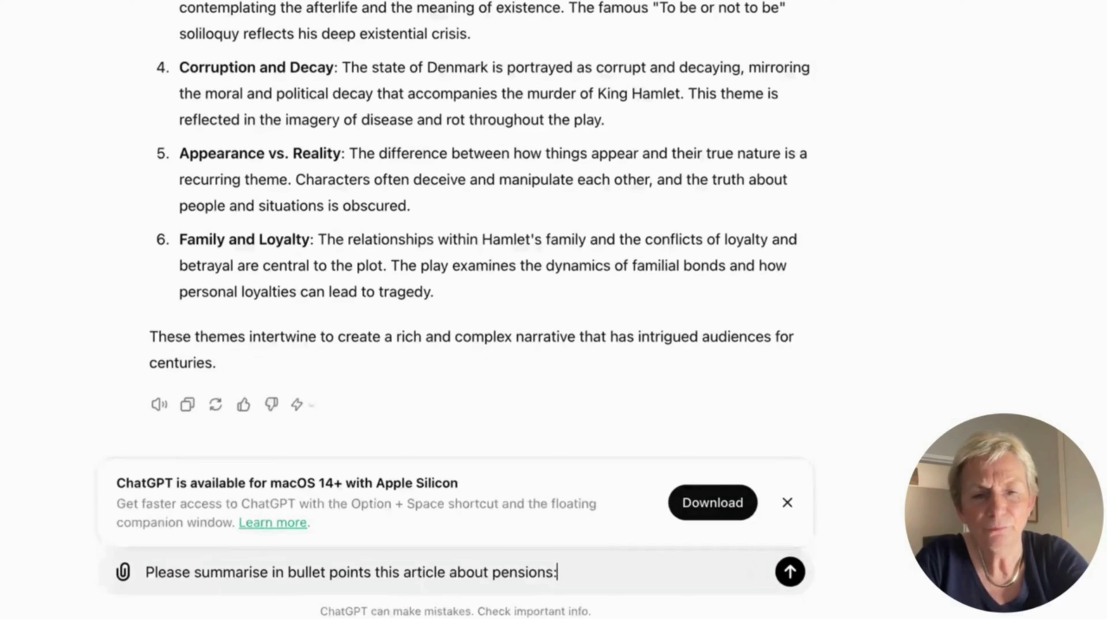
{"action": "key", "text": "shift+Return"}
{"action": "type", "text": "https://en.wikipedia.org/wiki/Pensions_in_the_United_Kingdom"}
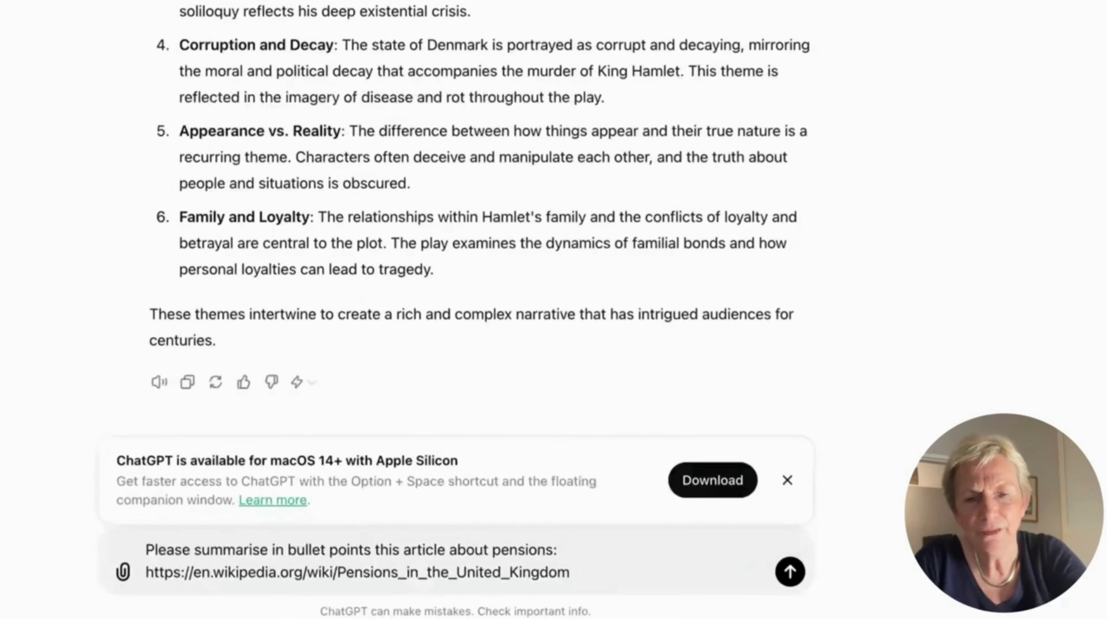
{"action": "key", "text": "Return"}
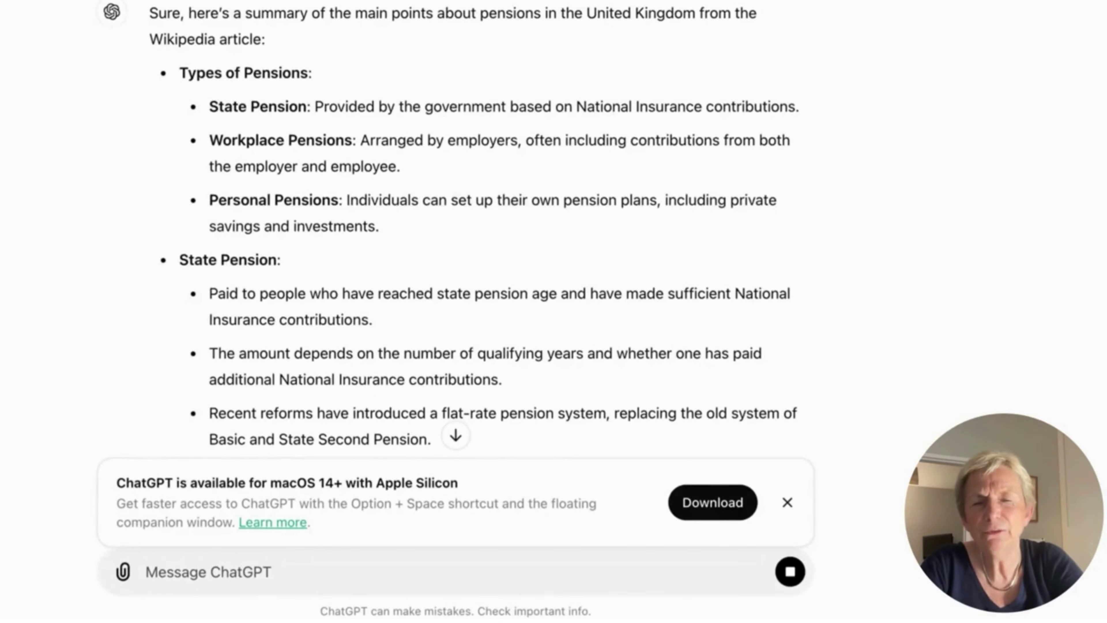
{"action": "scroll", "coordinate": [187, 217], "scroll_direction": "down", "scroll_amount": 5}
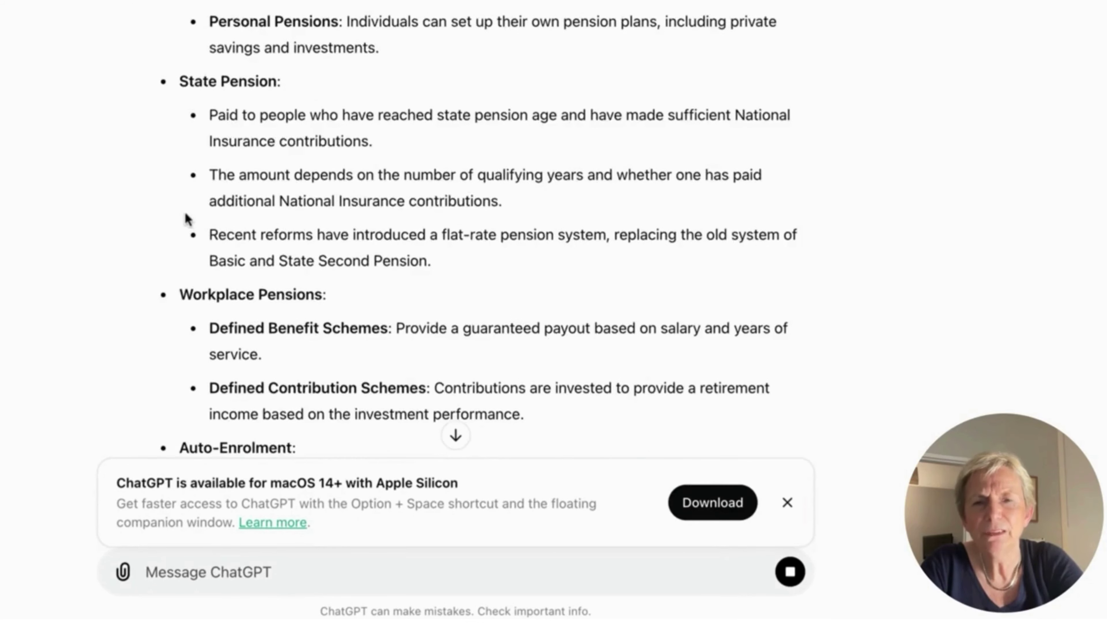
{"action": "scroll", "coordinate": [188, 218], "scroll_direction": "down", "scroll_amount": 5}
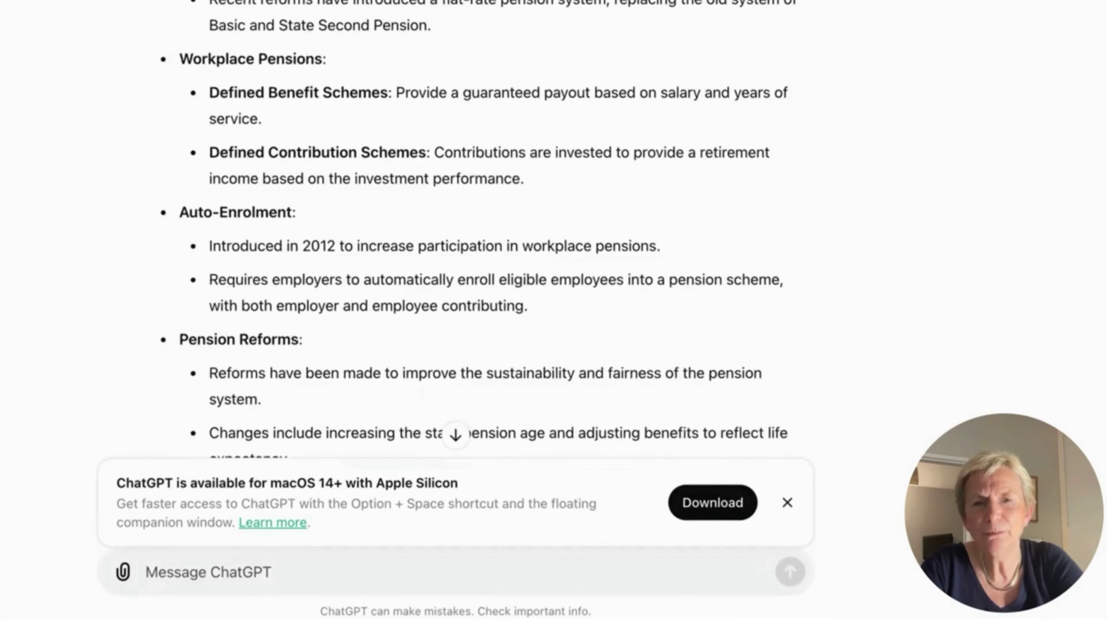
{"action": "scroll", "coordinate": [471, 227], "scroll_direction": "down", "scroll_amount": 6}
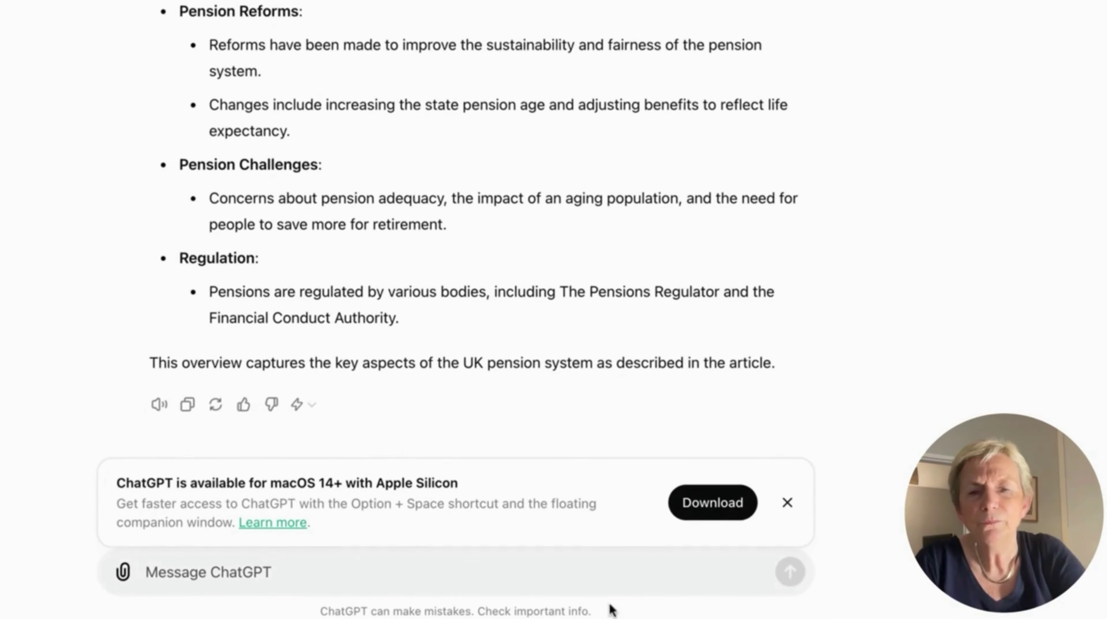
{"action": "left_click", "coordinate": [532, 581]}
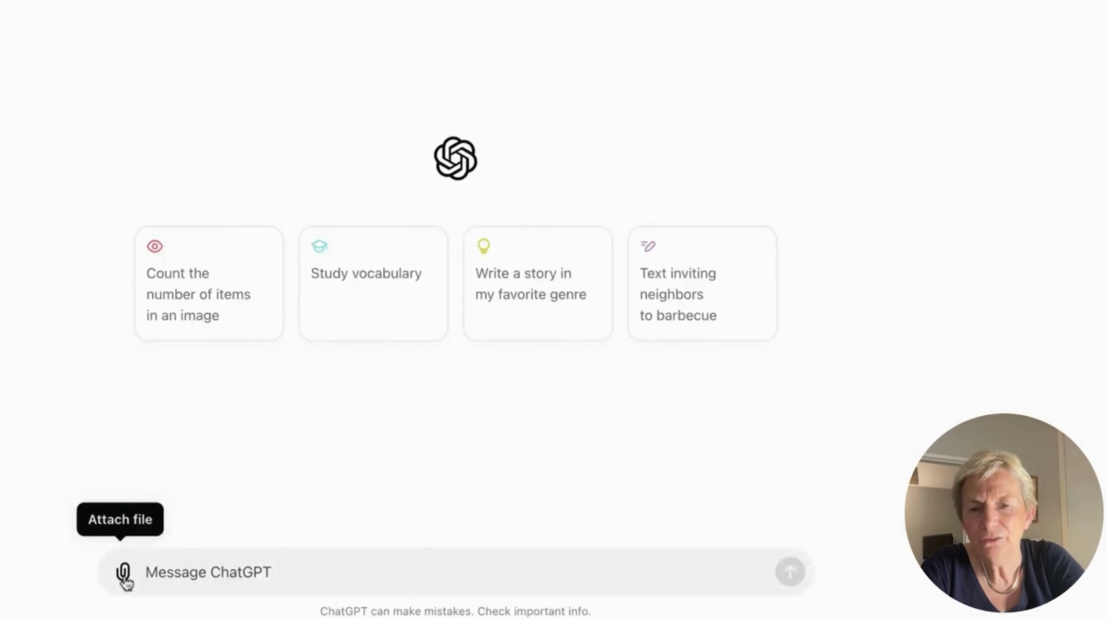
{"action": "left_click", "coordinate": [125, 573]}
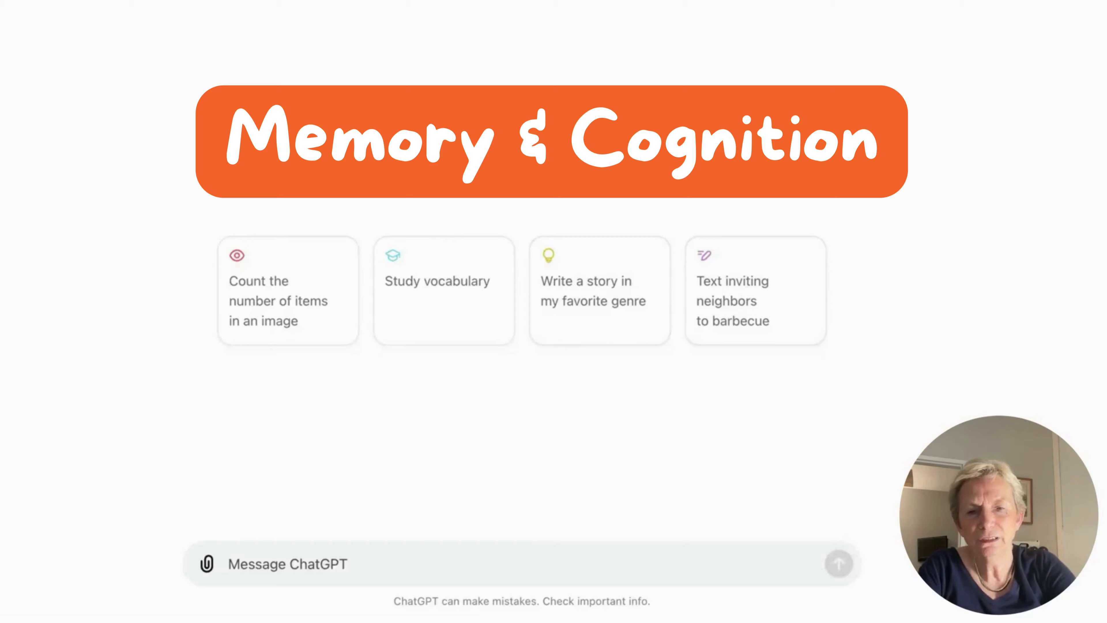
Send the prompt "Please ask me general knowledge questions, one at a time, and tell me if my answer is correct"
{"action": "left_click", "coordinate": [535, 564]}
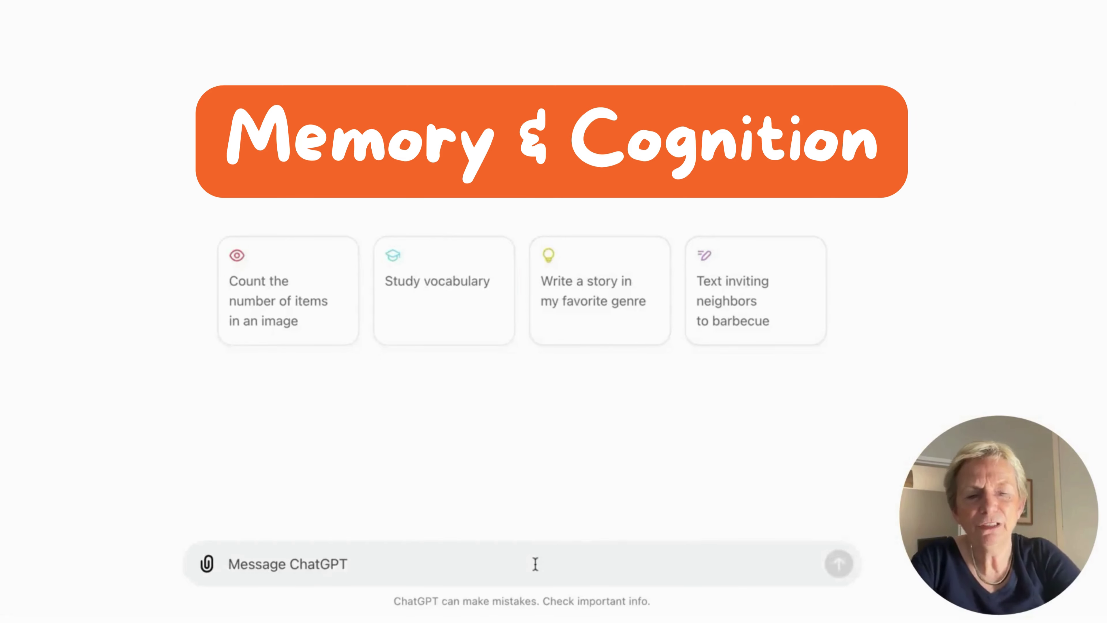
{"action": "type", "text": "Please"}
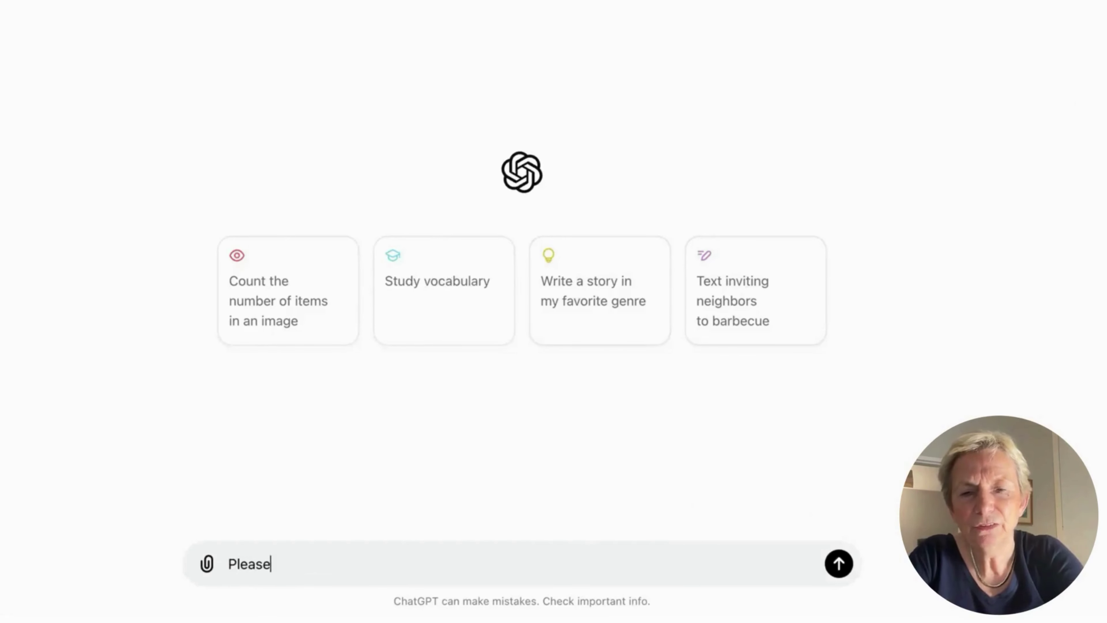
{"action": "type", "text": " ask me gene"}
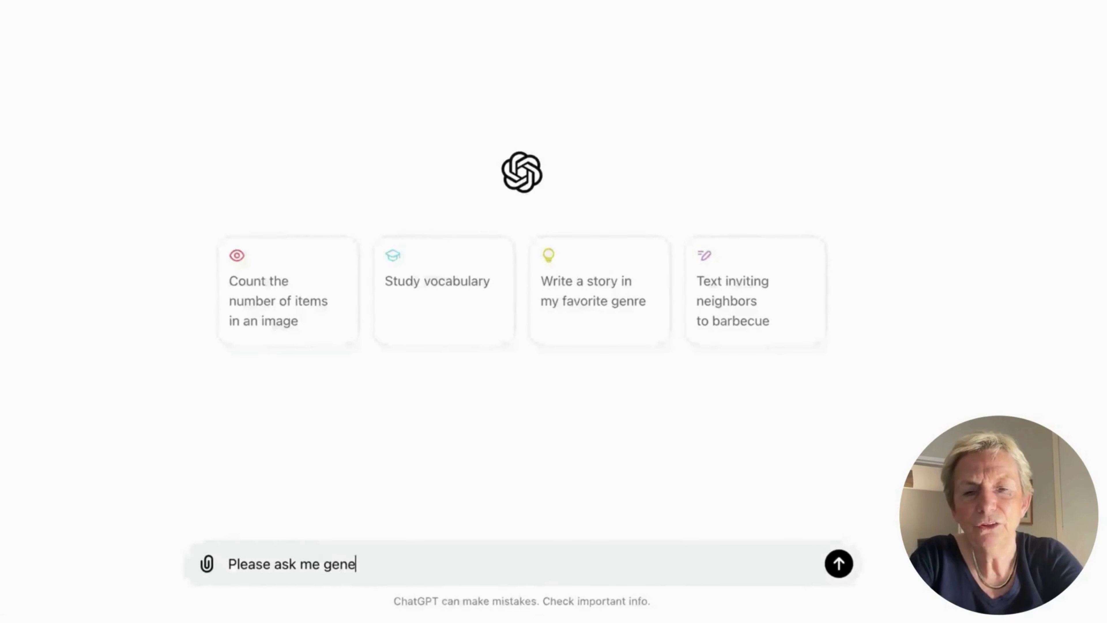
{"action": "type", "text": "ral knowledge "}
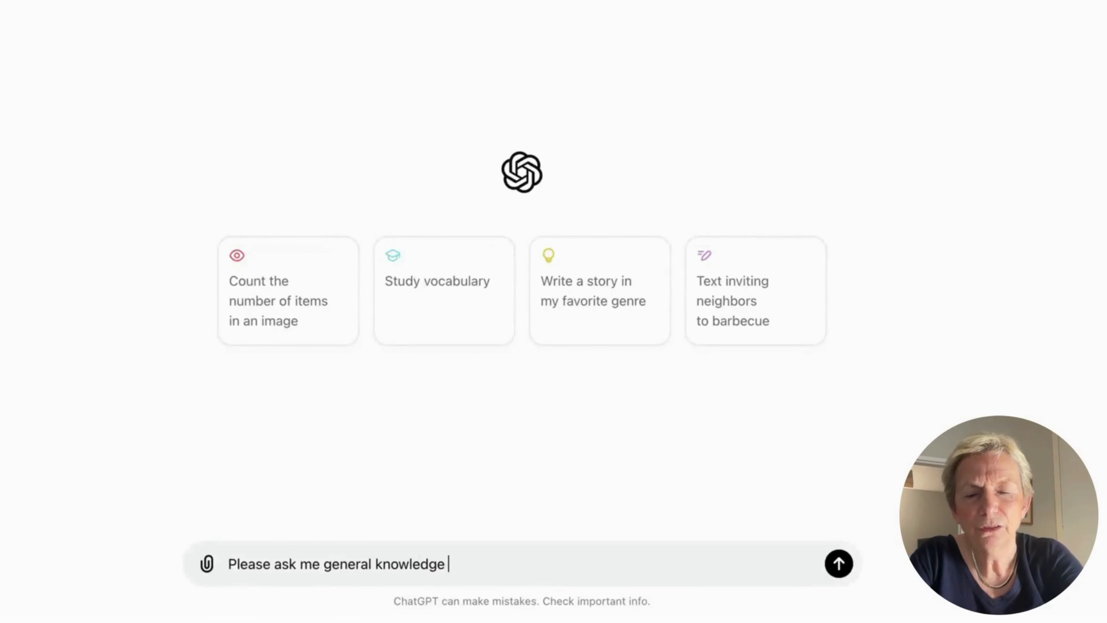
{"action": "type", "text": "questions, one a"}
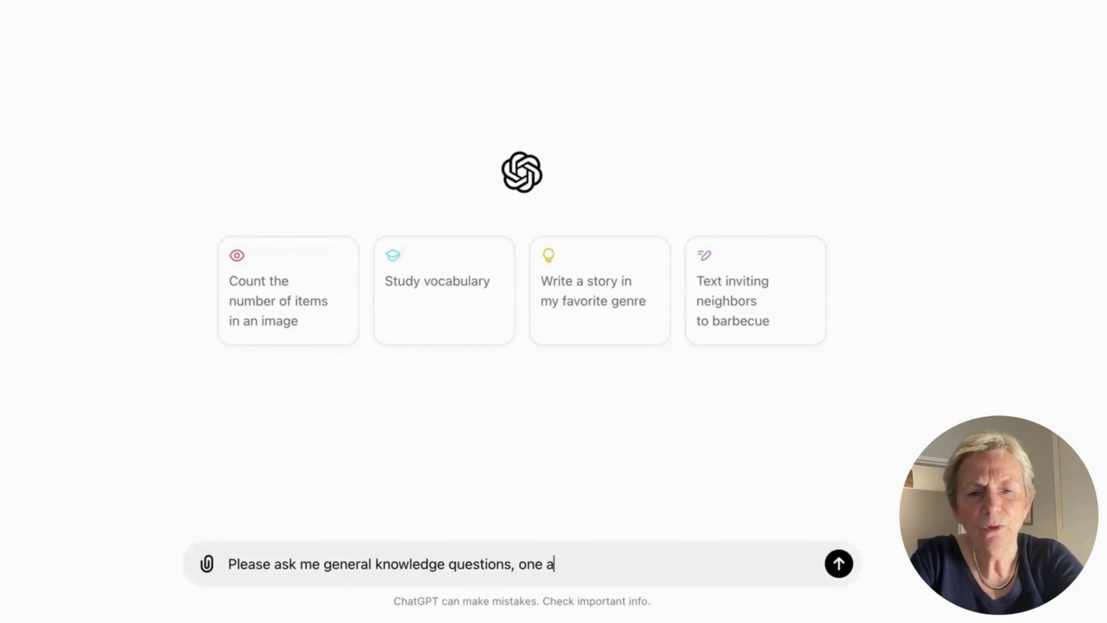
{"action": "type", "text": "t a time, and t"}
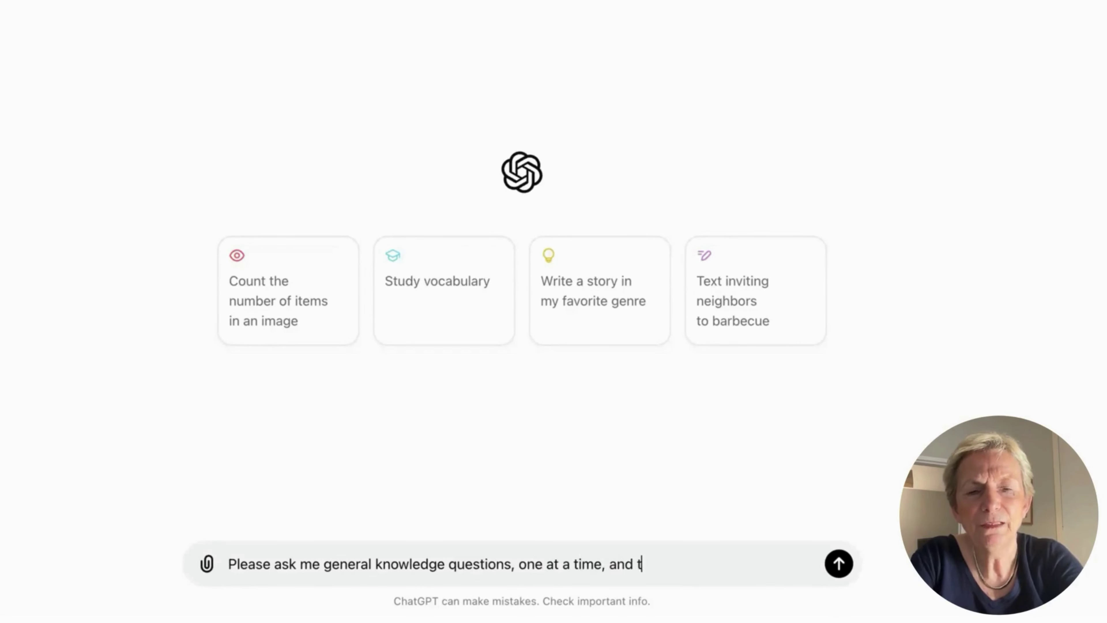
{"action": "type", "text": "ell me if my"}
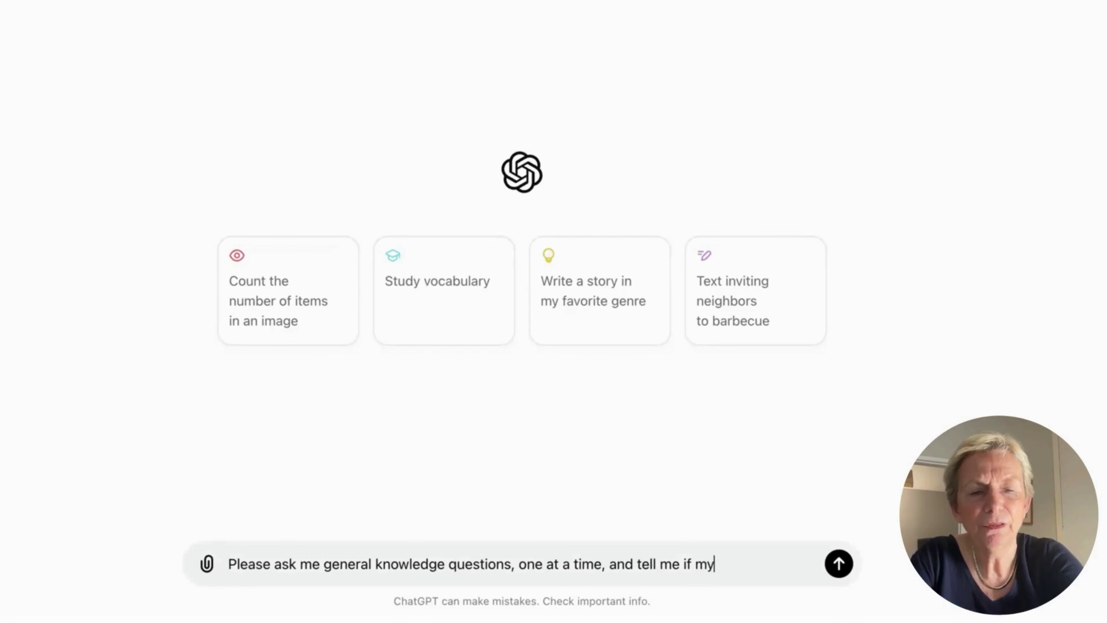
{"action": "type", "text": " answer is corr"}
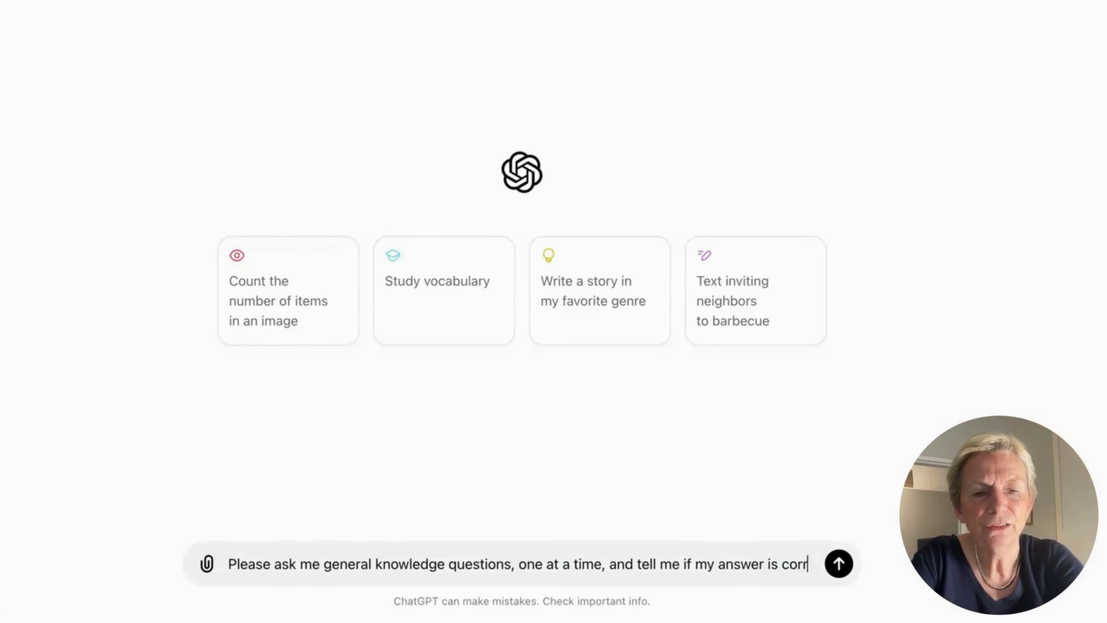
{"action": "type", "text": "ect"}
{"action": "key", "text": "Return"}
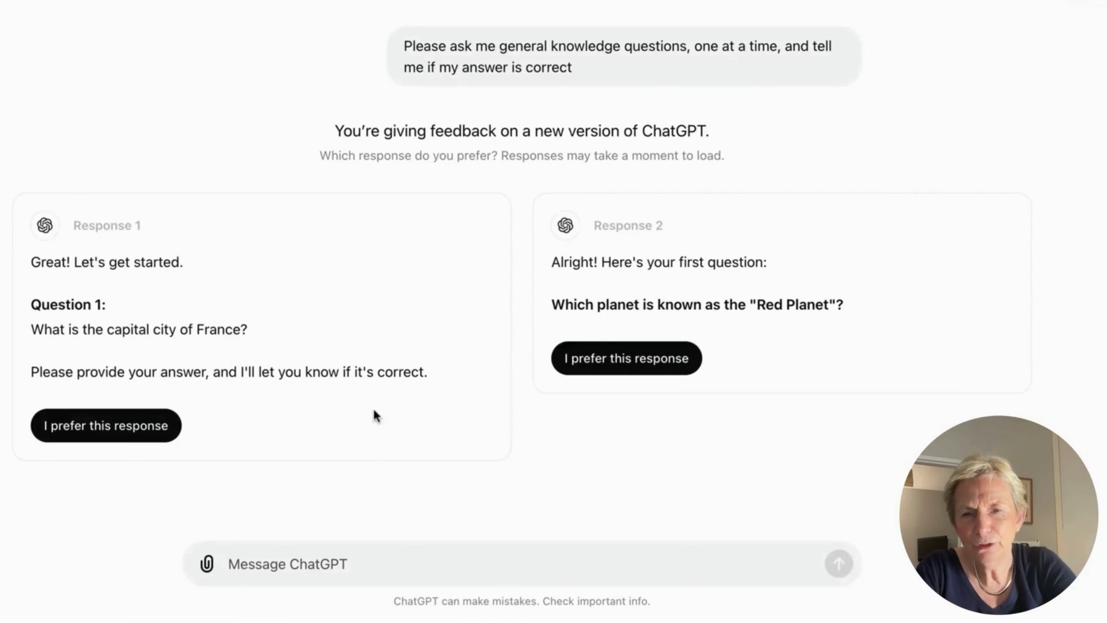
Choose Response 1 as the preferred reply and answer its question about France's capital with "Paris"
{"action": "left_click", "coordinate": [131, 426]}
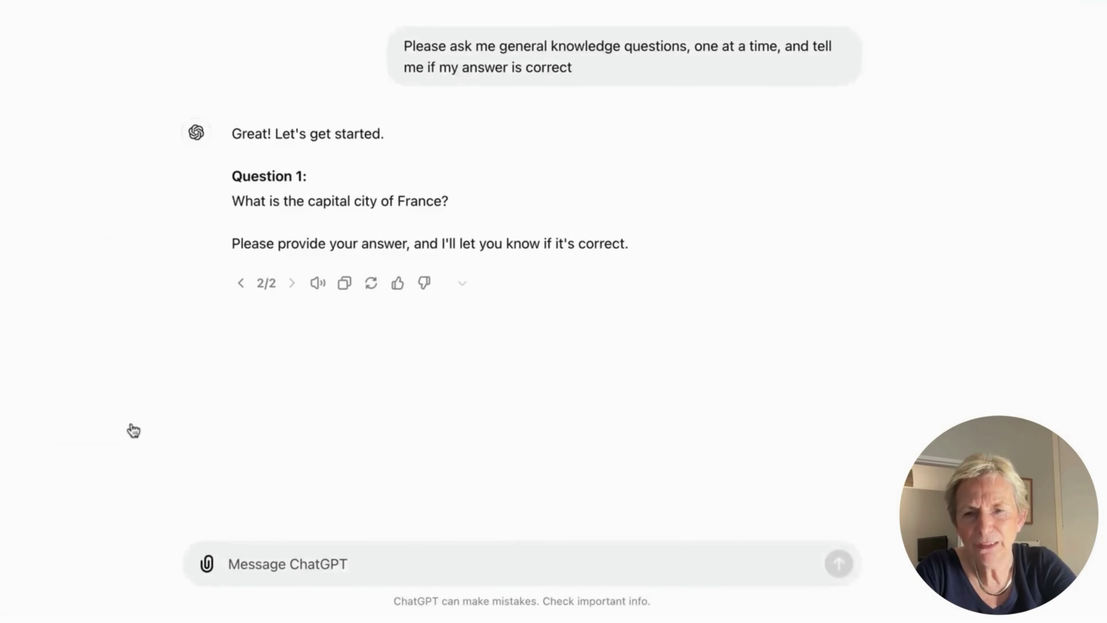
{"action": "left_click", "coordinate": [309, 574]}
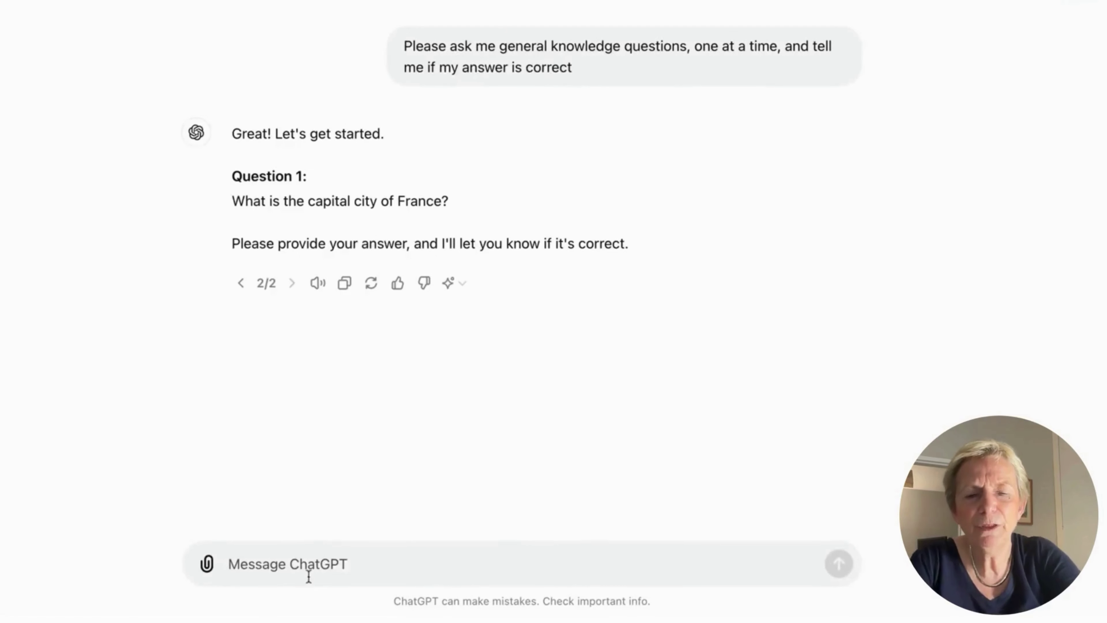
{"action": "type", "text": "Paris"}
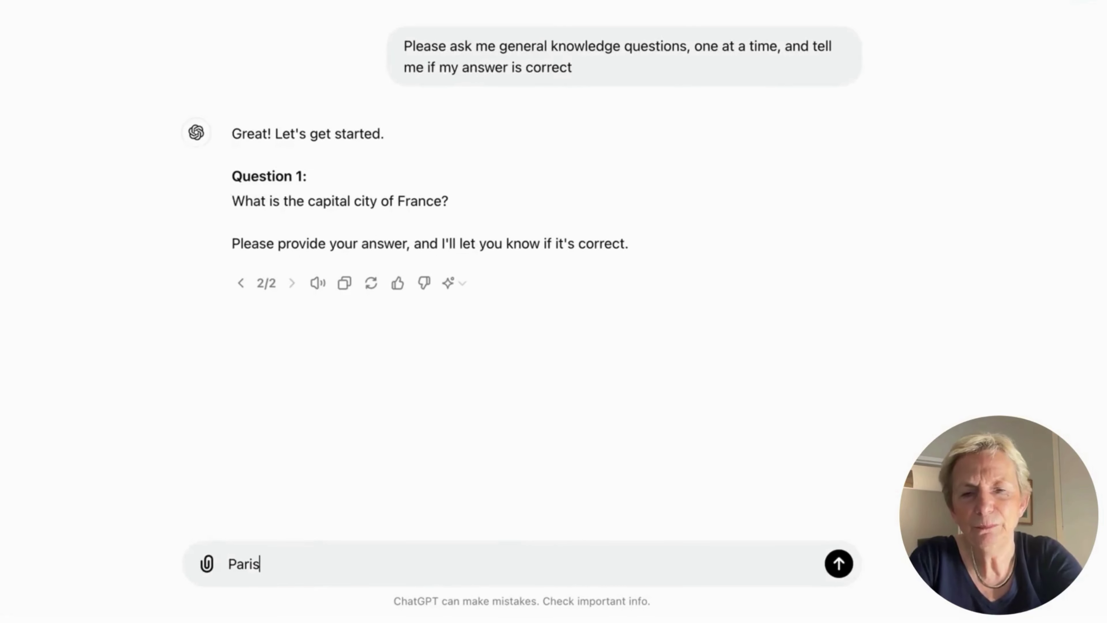
{"action": "key", "text": "Return"}
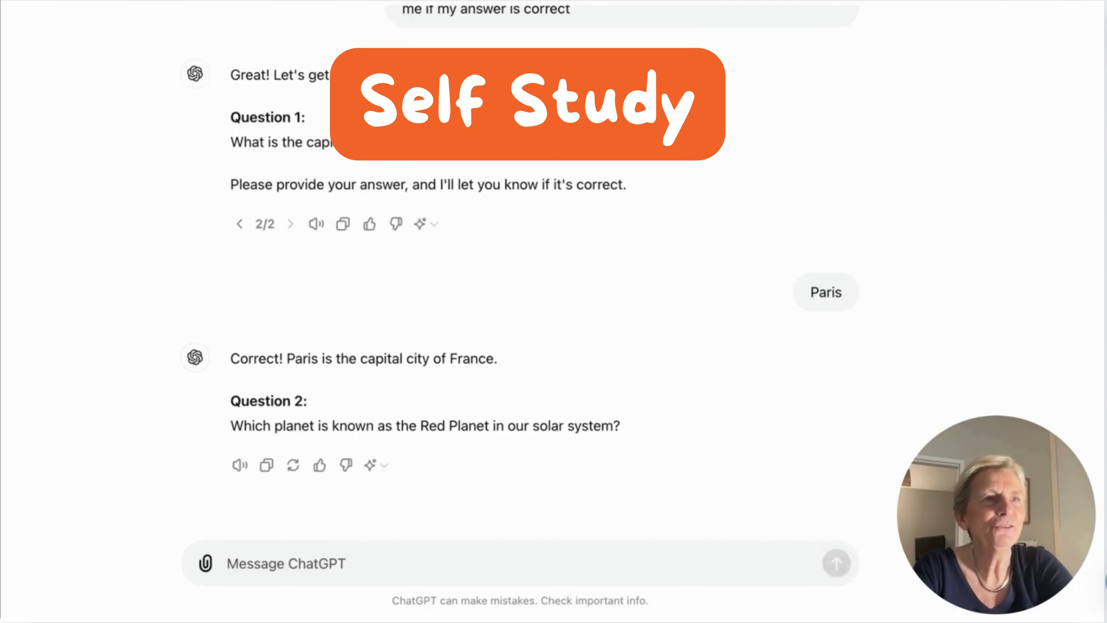
Send "Please now ask the questions as multiple choice" and answer the Red Planet question with "Mars"
{"action": "type", "text": "Please now "}
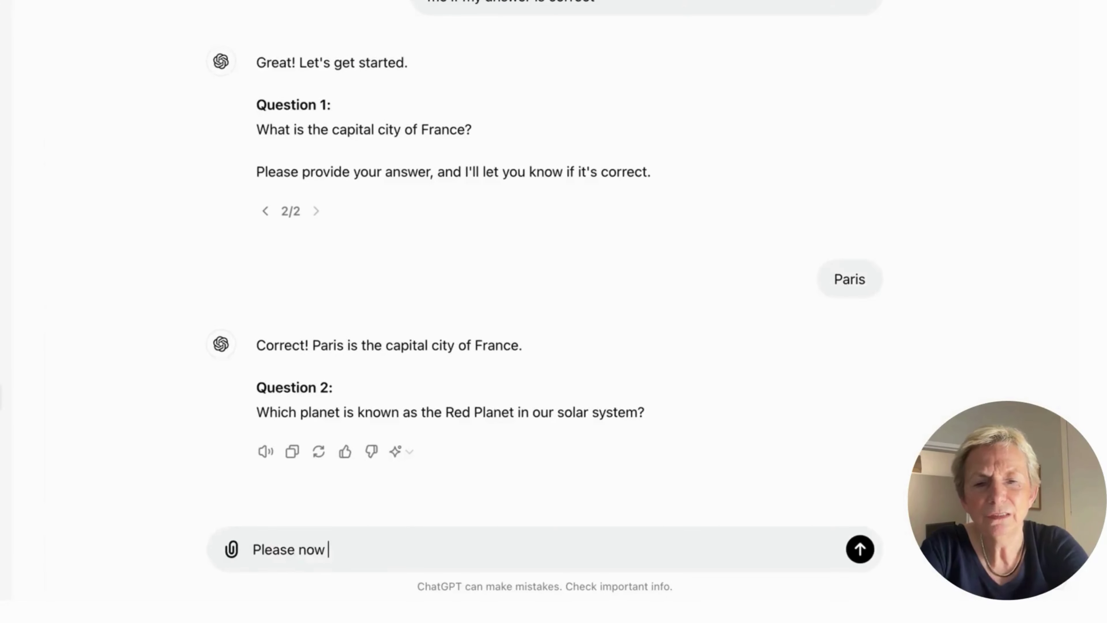
{"action": "type", "text": "m"}
{"action": "key", "text": "BackSpace"}
{"action": "type", "text": "ask th"}
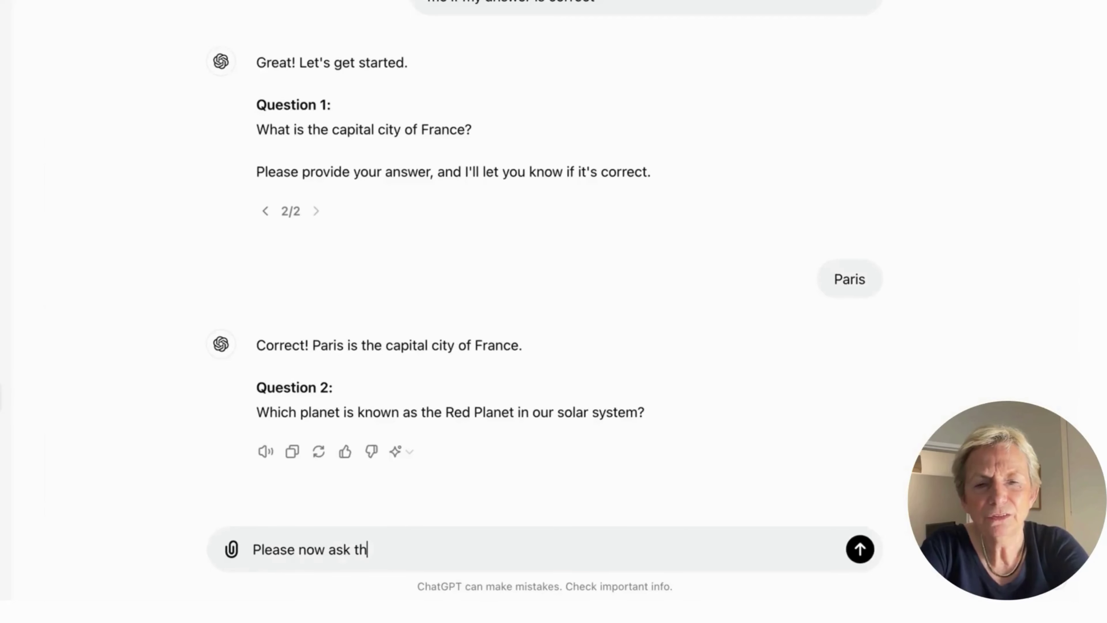
{"action": "type", "text": "e question"}
{"action": "key", "text": "BackSpace"}
{"action": "key", "text": "BackSpace"}
{"action": "key", "text": "BackSpace"}
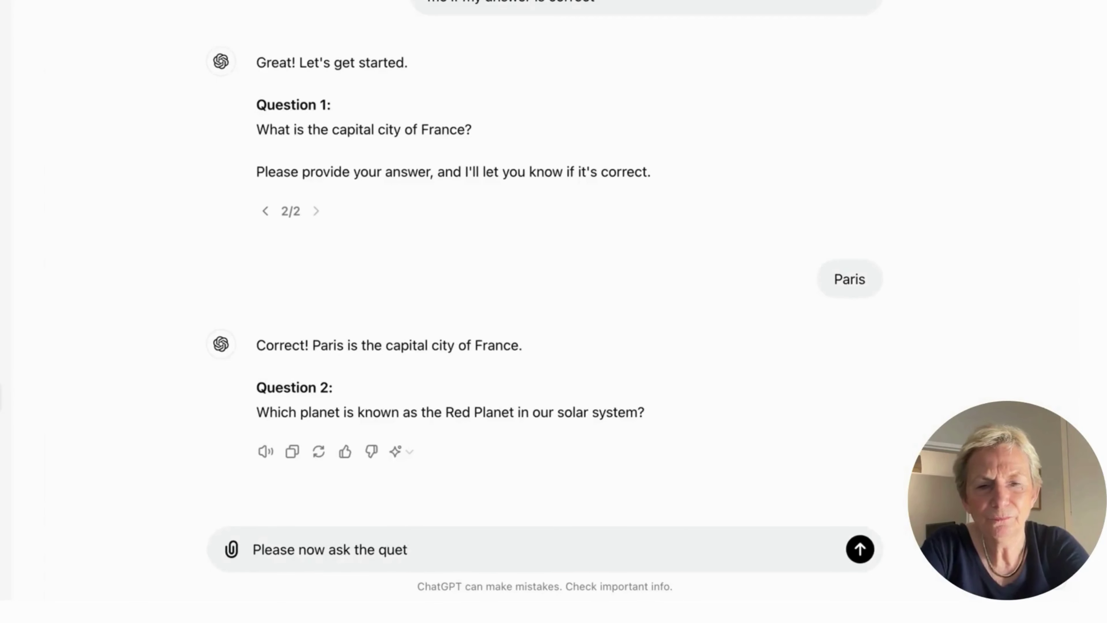
{"action": "key", "text": "BackSpace"}
{"action": "type", "text": "stions as multip"}
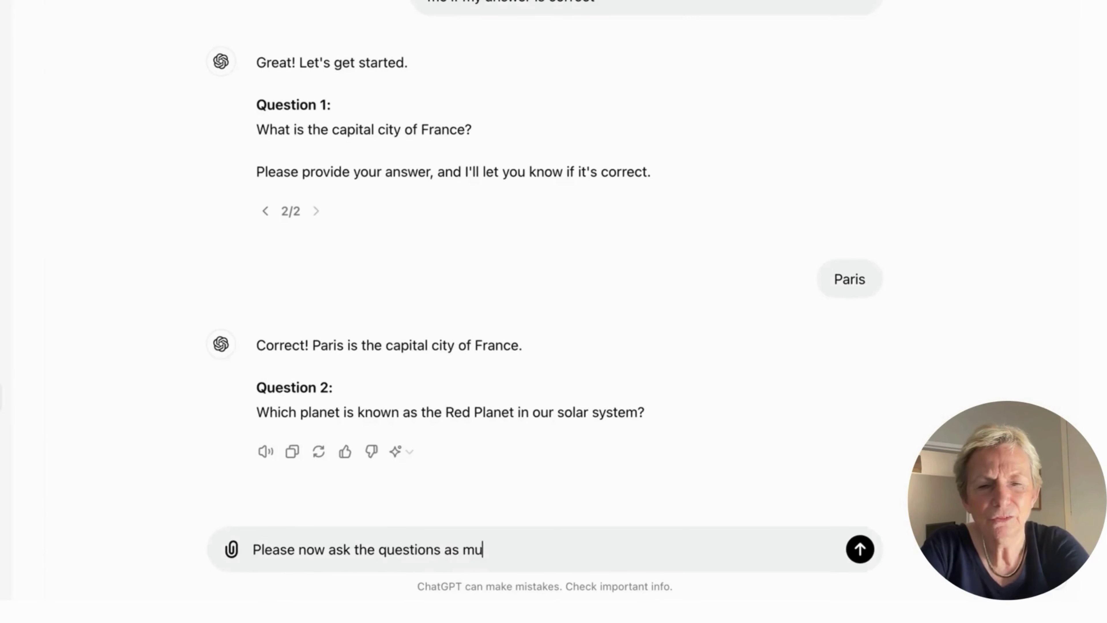
{"action": "type", "text": "oice"}
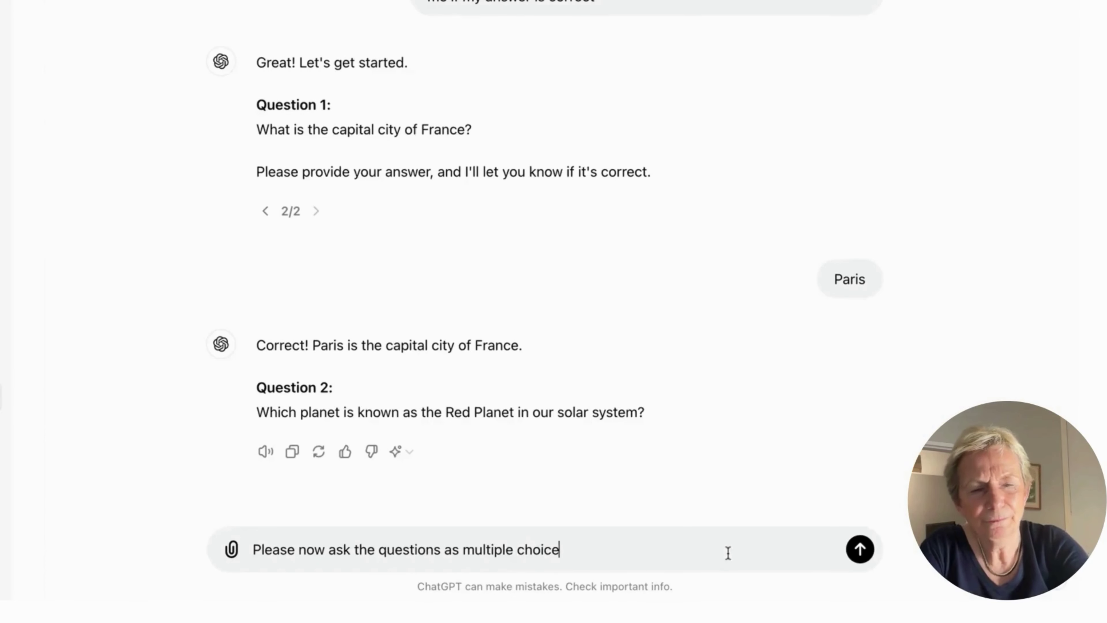
{"action": "key", "text": "Return"}
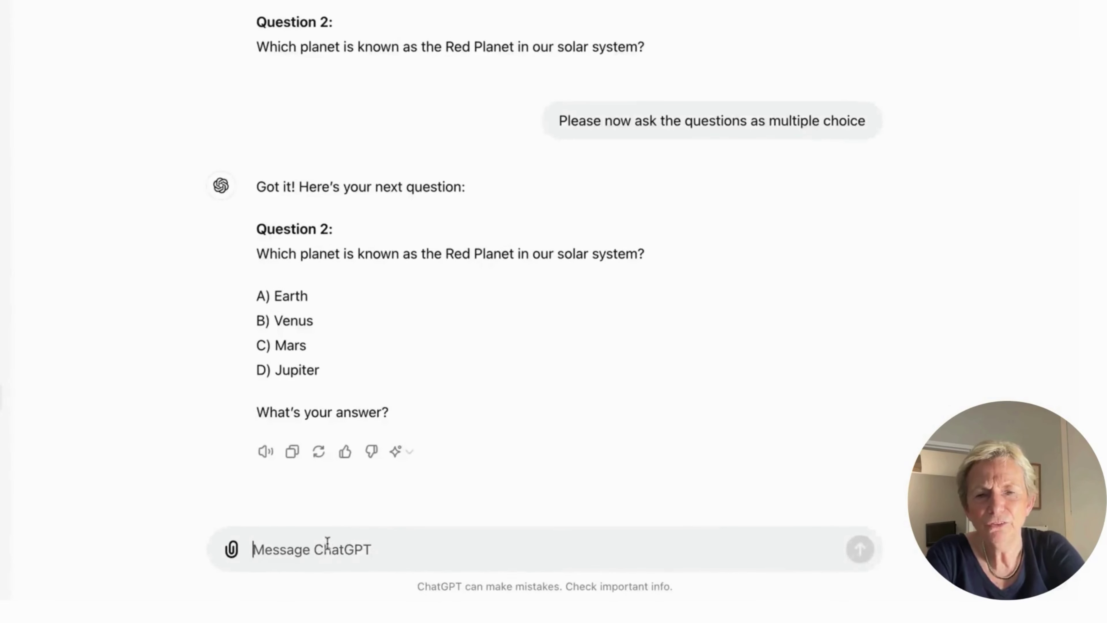
{"action": "type", "text": "Mars"}
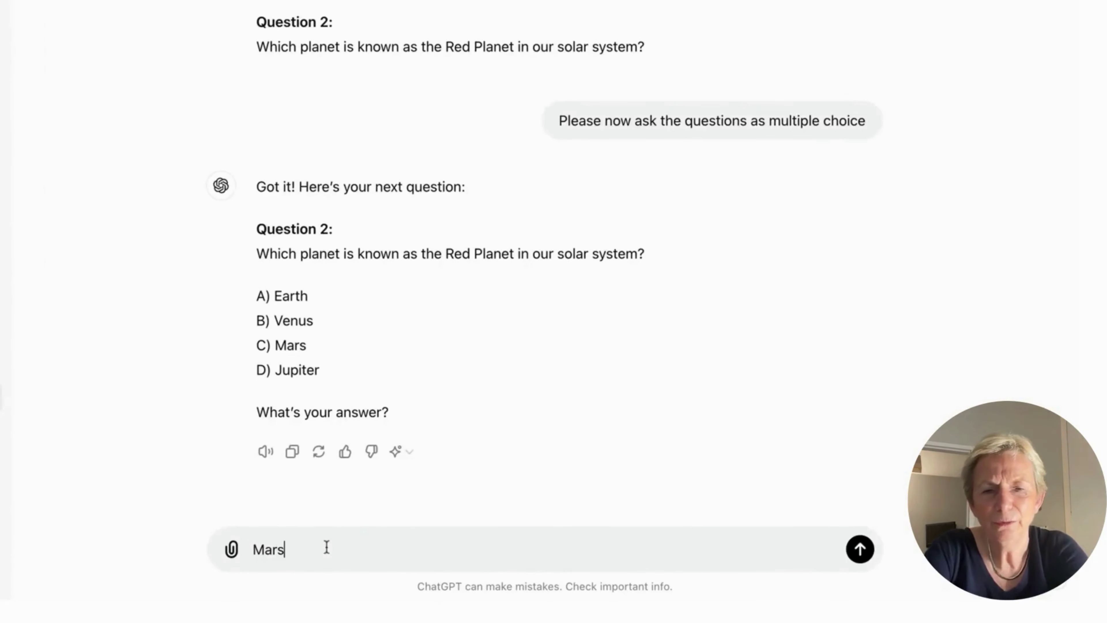
{"action": "key", "text": "Return"}
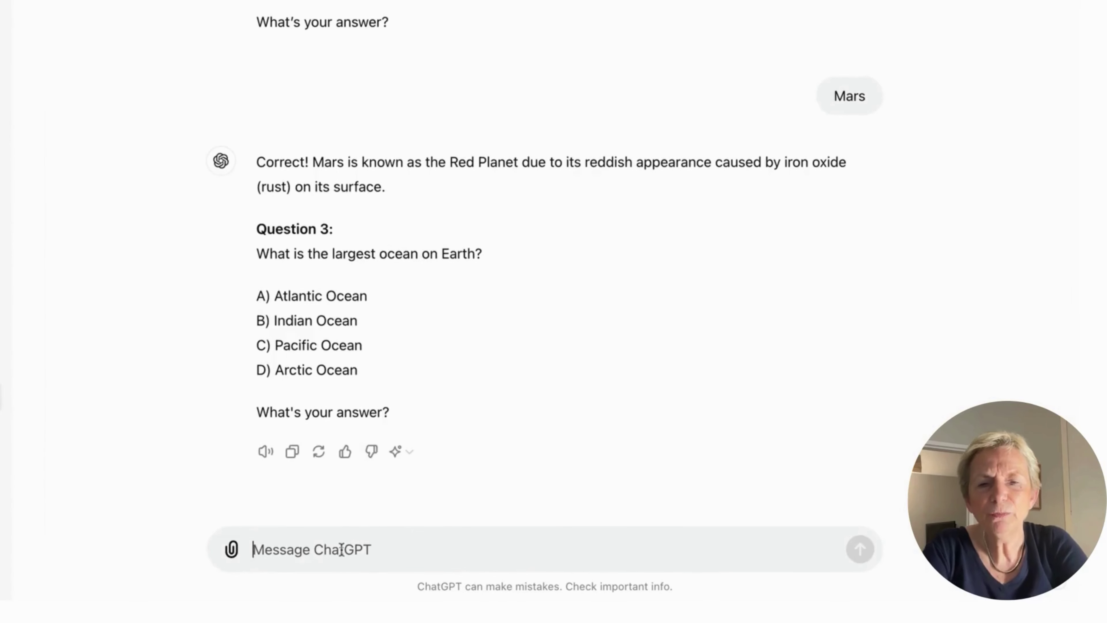
Send the follow-up "And for the next questions, I'd like fill in the blank"
{"action": "type", "text": "And for the ne"}
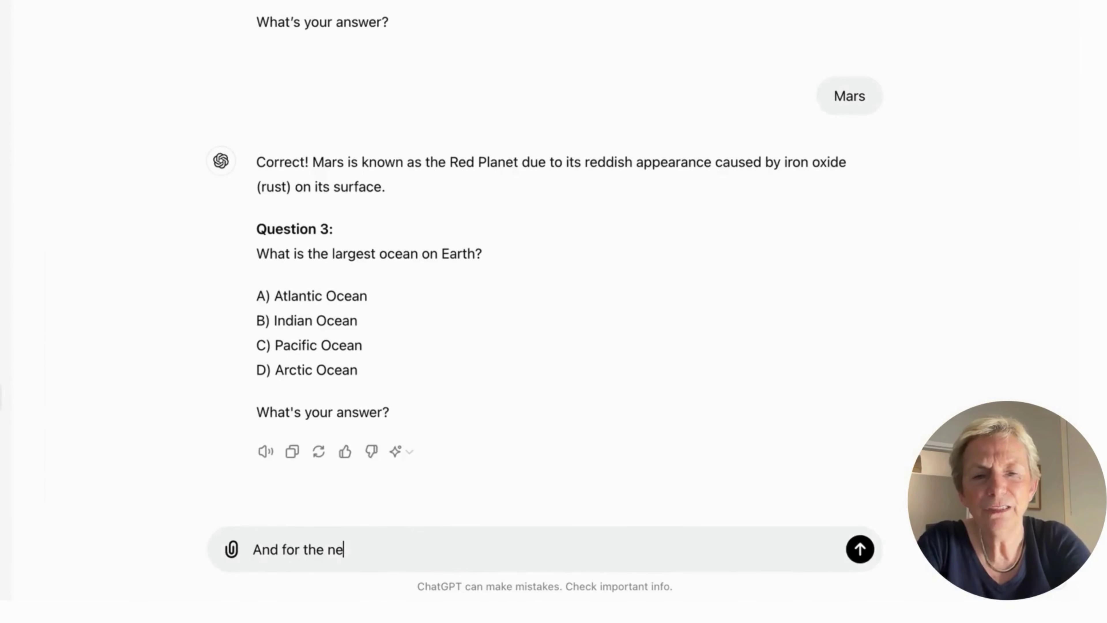
{"action": "type", "text": "xt questions"}
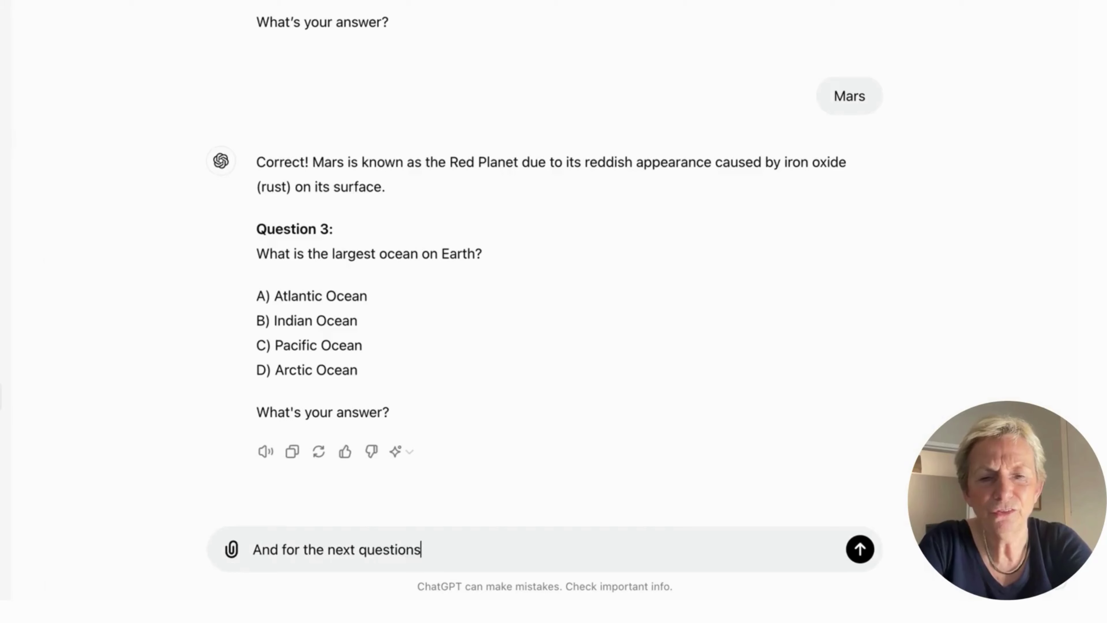
{"action": "type", "text": ", I'd l"}
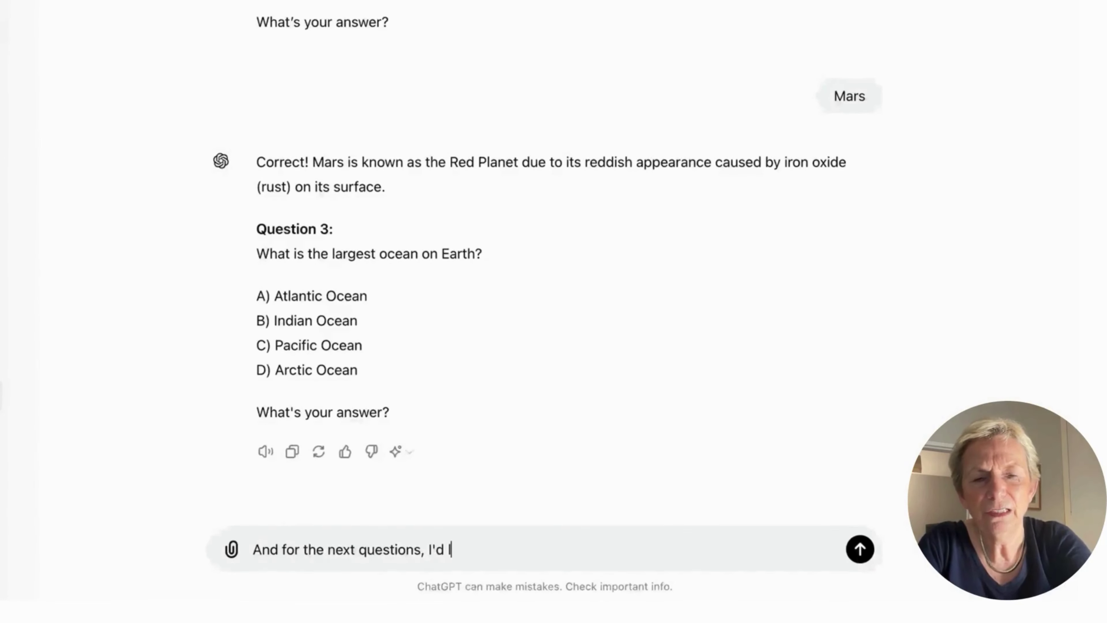
{"action": "type", "text": "ike fill in the "}
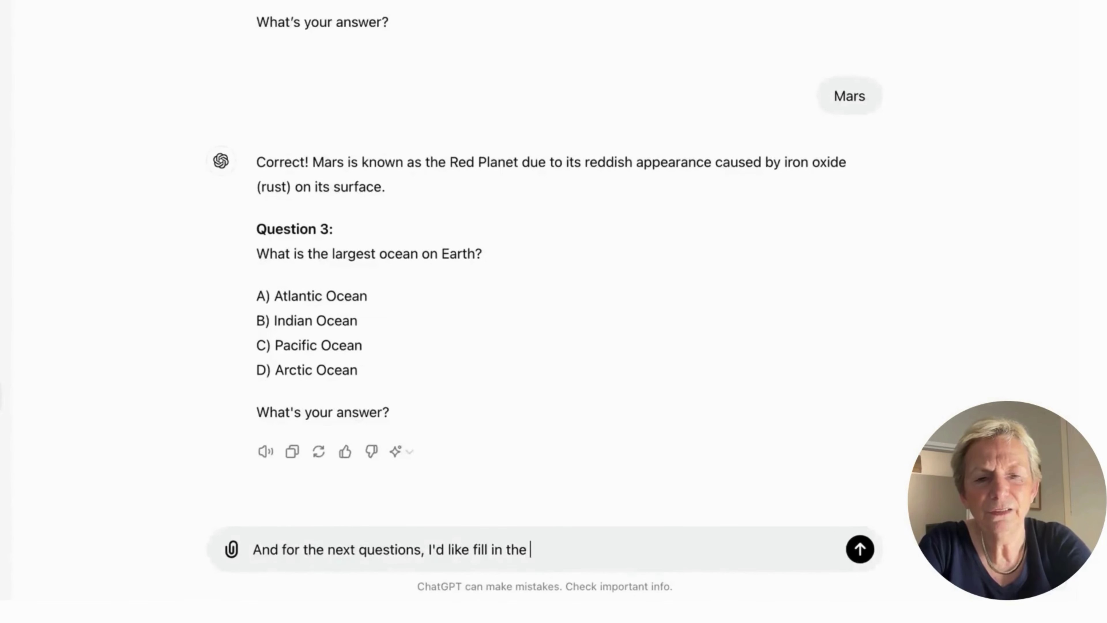
{"action": "type", "text": "blsnnk"}
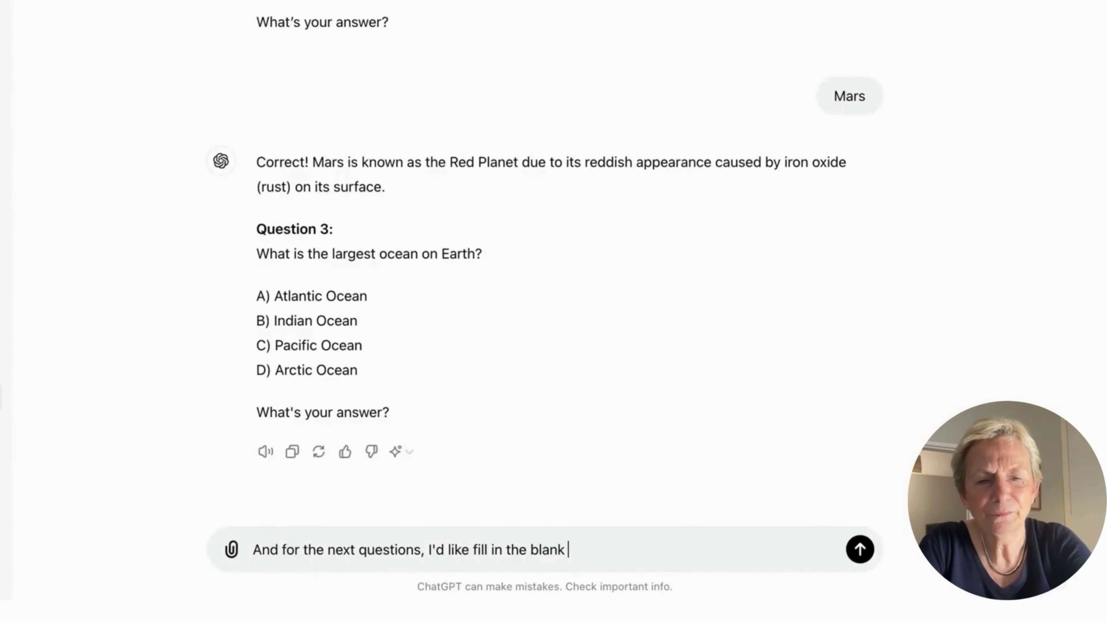
{"action": "key", "text": "Return"}
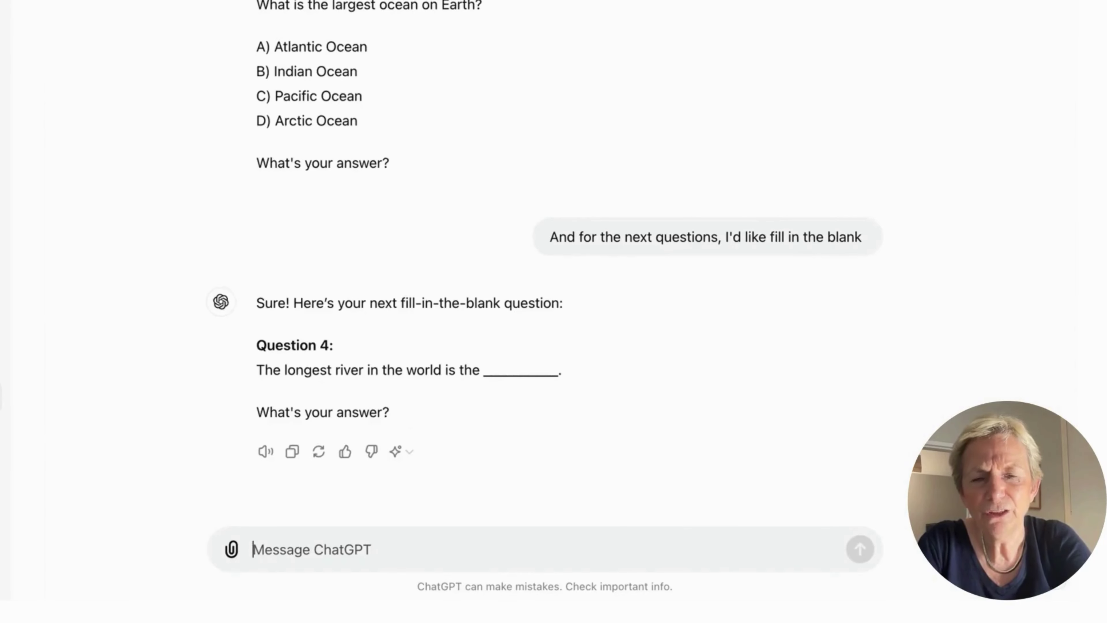
Send the follow-up "Can you do this again but give me two letters for each answr"
{"action": "type", "text": "Can you"}
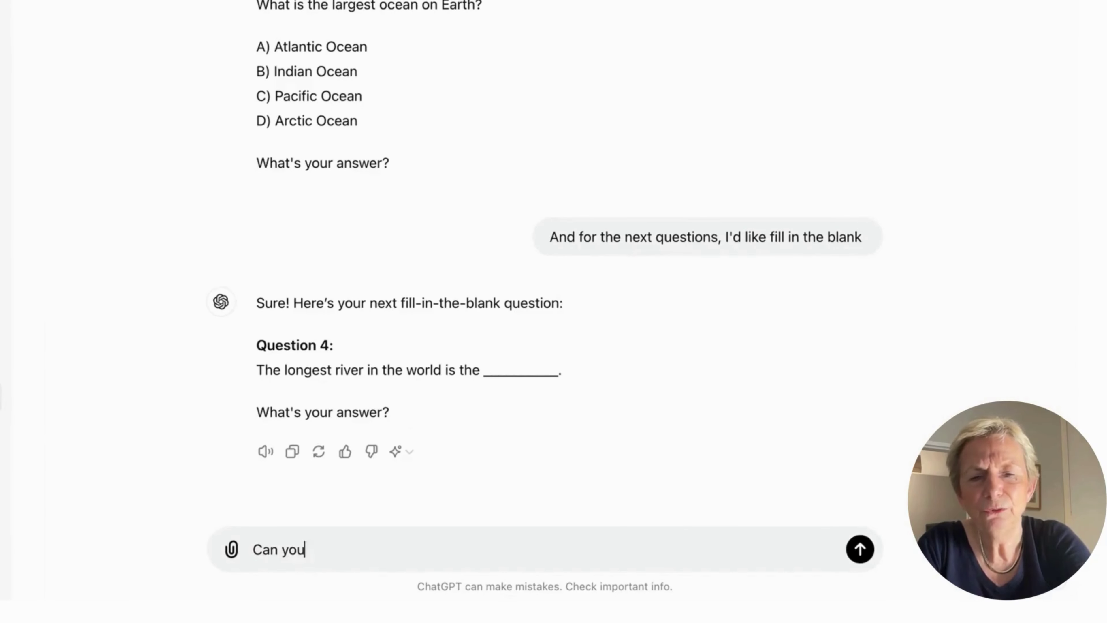
{"action": "type", "text": " do this again b"}
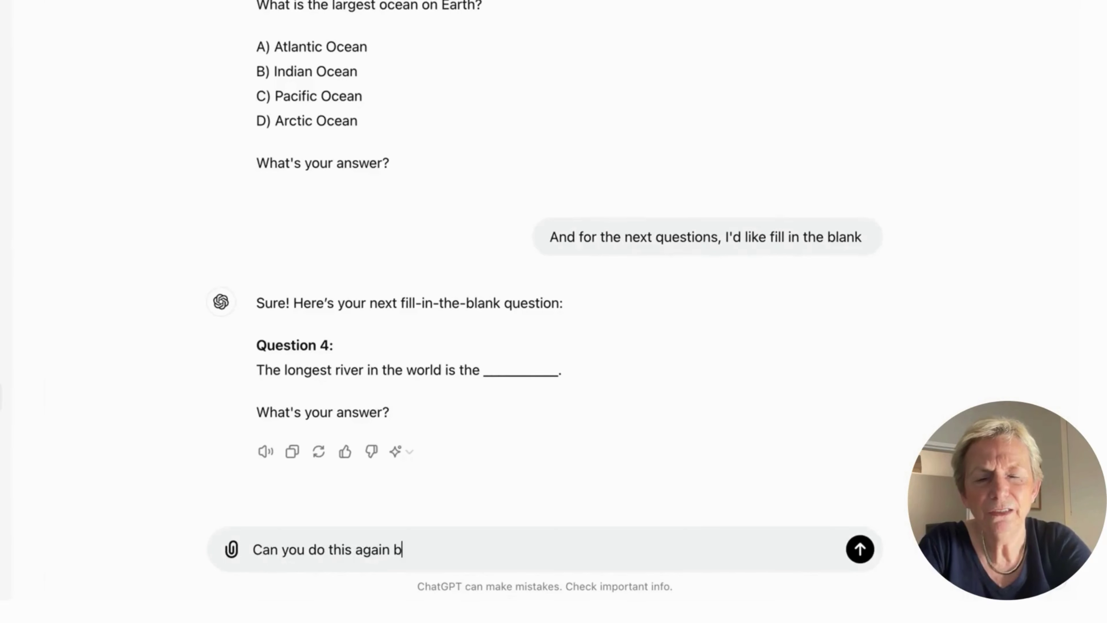
{"action": "type", "text": "ut give me"}
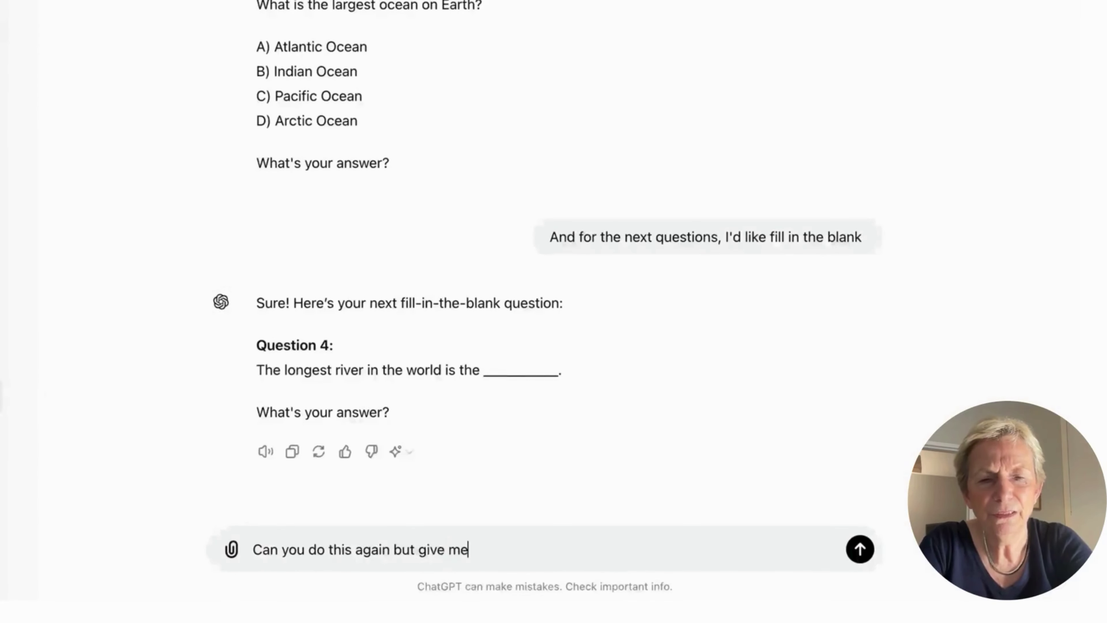
{"action": "type", "text": " two letters"}
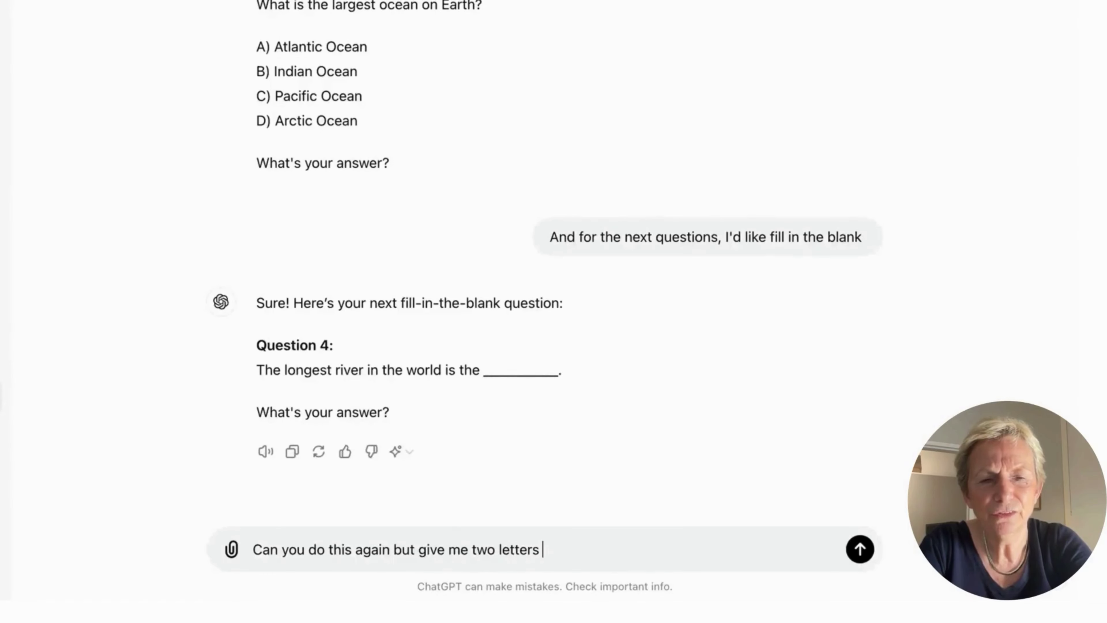
{"action": "type", "text": " for each "}
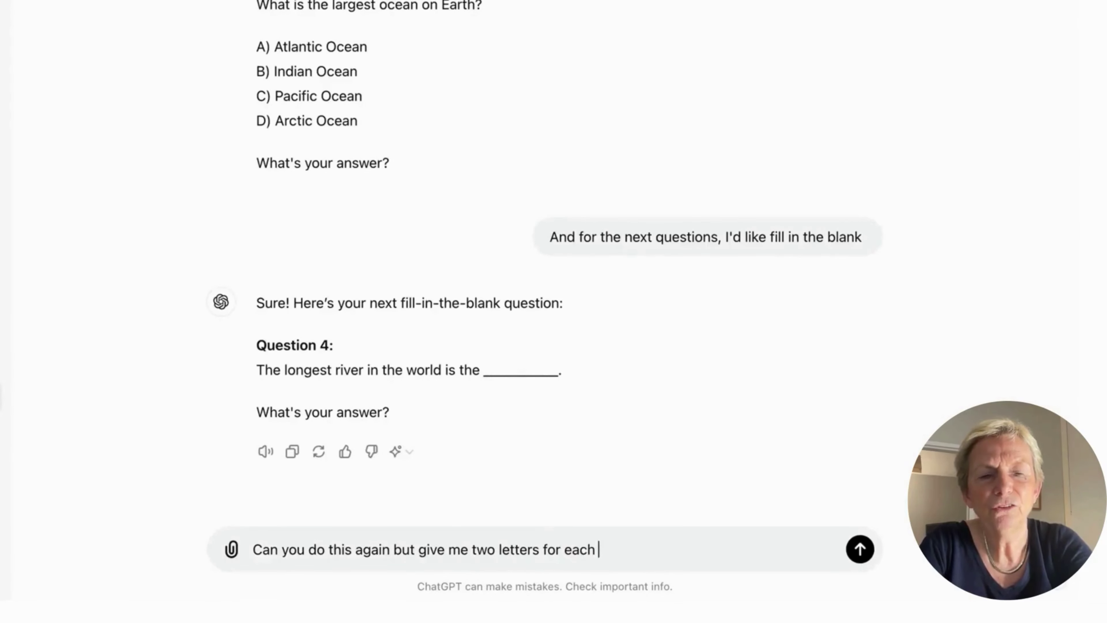
{"action": "type", "text": "answr"}
{"action": "key", "text": "Return"}
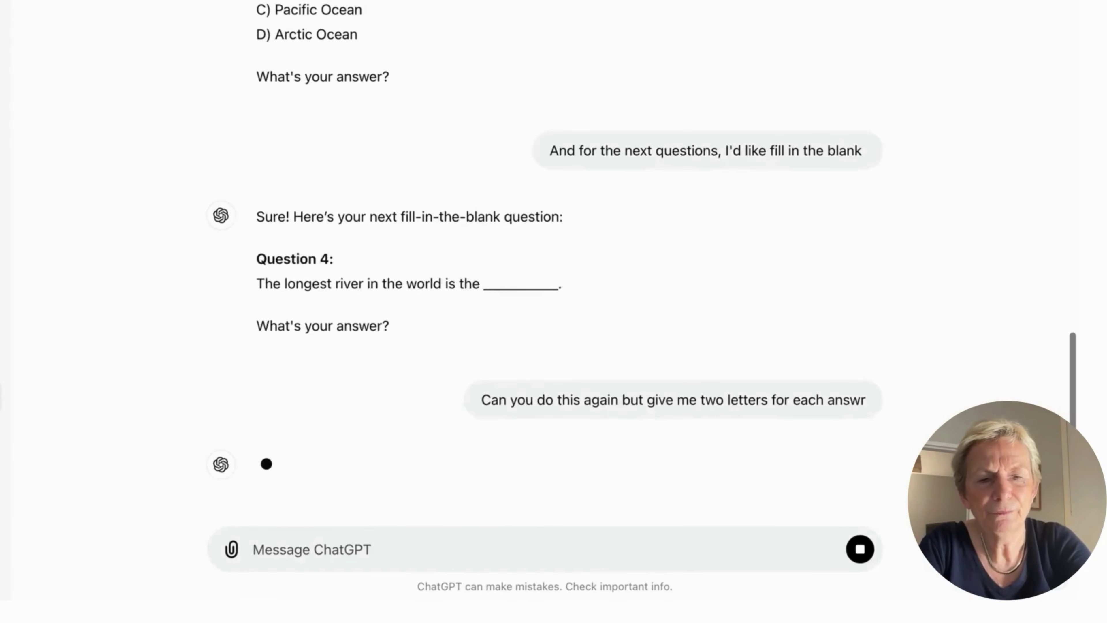